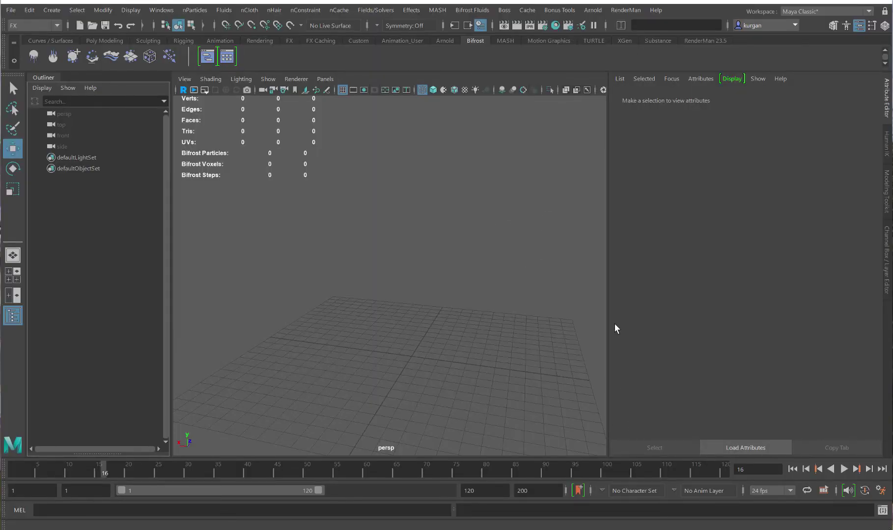
# - Drag the Attribute Editor divider right so the viewport gets more room
pyautogui.moveTo(608, 315); pyautogui.dragTo(663, 315)
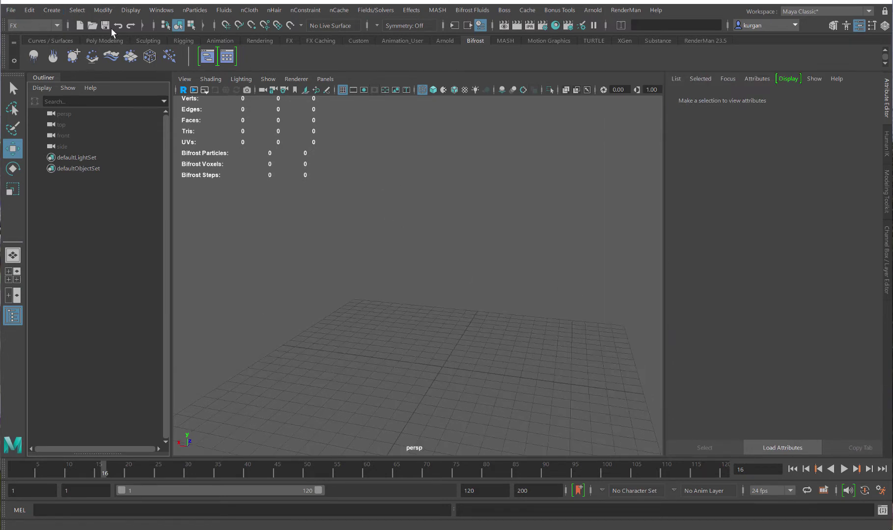
pyautogui.moveTo(149, 56); pyautogui.dragTo(444, 317, button='middle')
# - Create a polygon plane and raise it to height 4
pyautogui.click(52, 15)
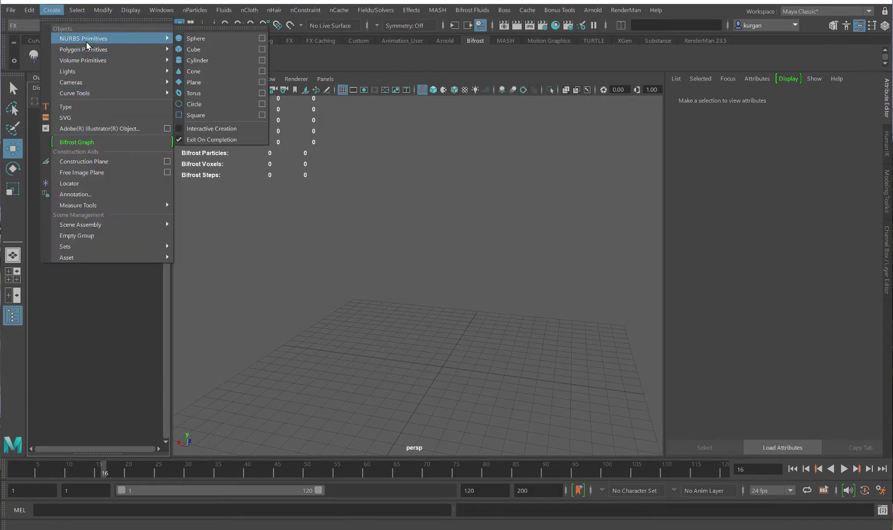
pyautogui.moveTo(92, 51)
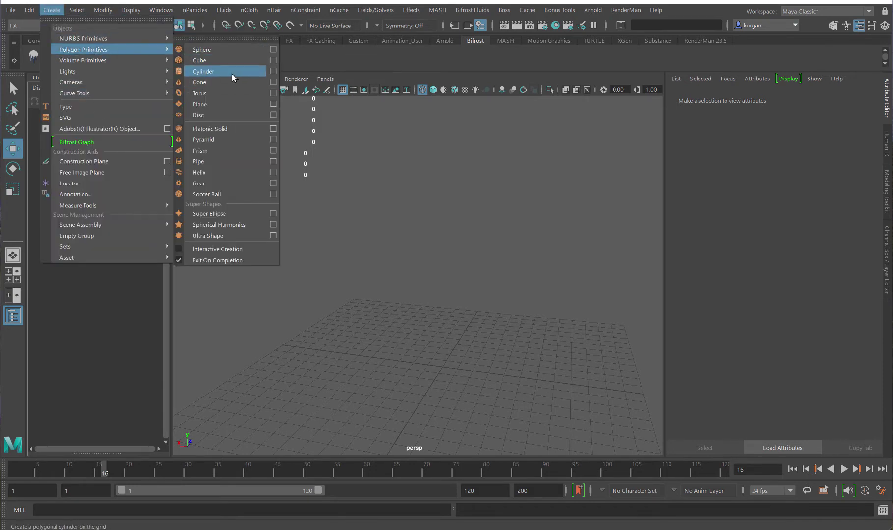
pyautogui.click(219, 104)
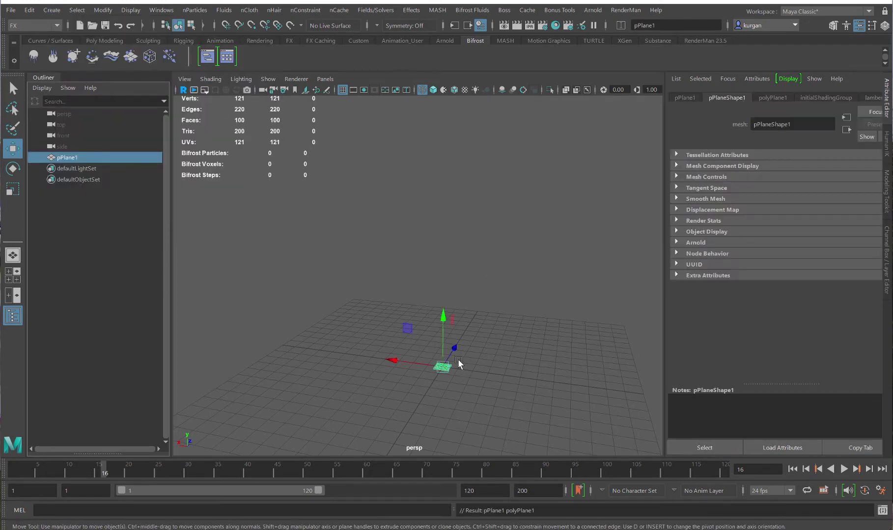
pyautogui.moveTo(443, 320); pyautogui.dragTo(448, 214)
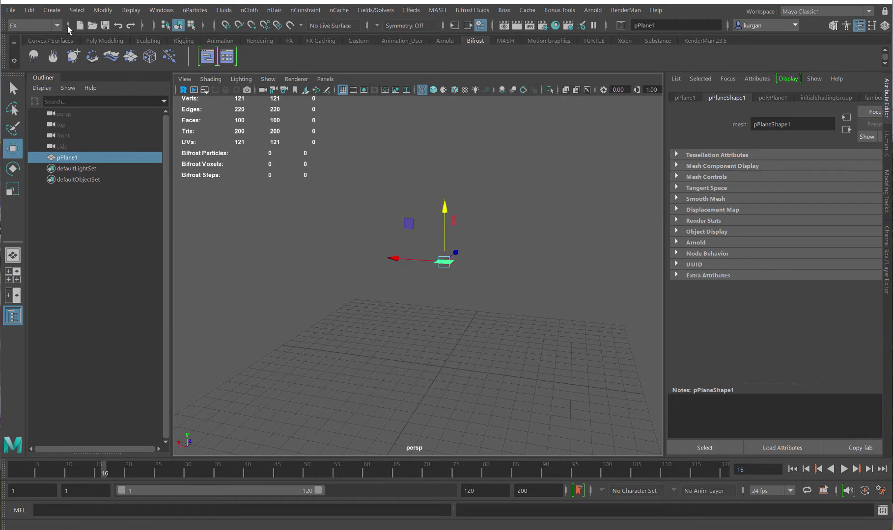
# - Create a polygon cube, raise it, and frame the view on both objects from above
pyautogui.click(51, 10)
pyautogui.moveTo(73, 50)
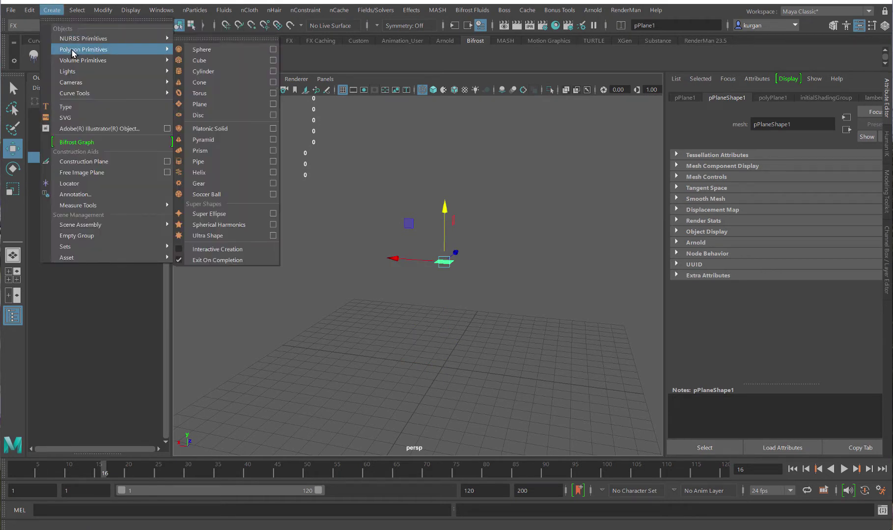
pyautogui.click(215, 61)
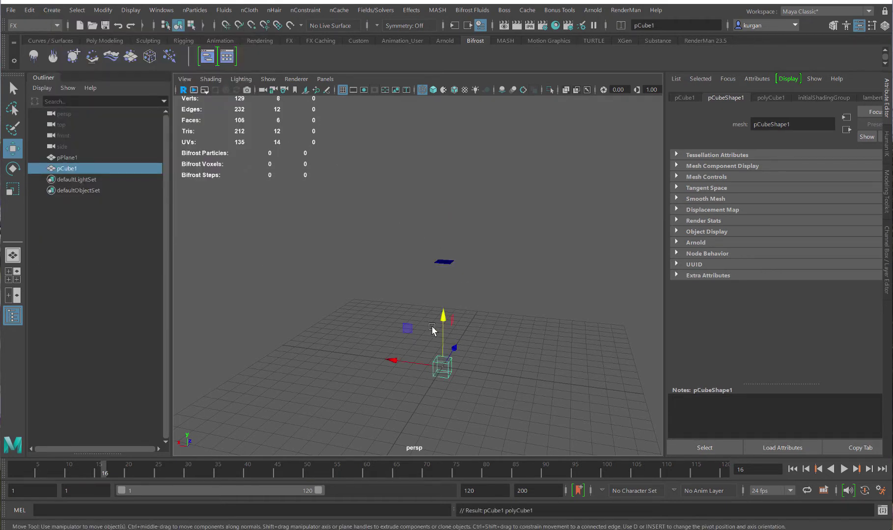
pyautogui.moveTo(440, 328); pyautogui.dragTo(446, 256)
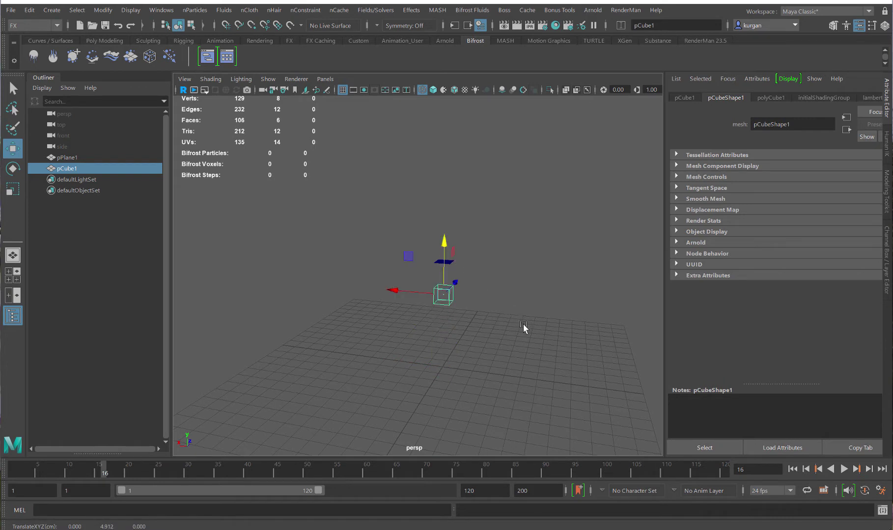
pyautogui.press('f')
pyautogui.keyDown('alt'); pyautogui.moveTo(508, 293); pyautogui.dragTo(466, 243, button='right'); pyautogui.keyUp('alt')
pyautogui.keyDown('alt'); pyautogui.moveTo(466, 243); pyautogui.dragTo(528, 293, button='middle'); pyautogui.keyUp('alt')
pyautogui.keyDown('alt'); pyautogui.moveTo(529, 294); pyautogui.dragTo(480, 223); pyautogui.keyUp('alt')
# - Select the plane and scale it up uniformly
pyautogui.click(480, 221)
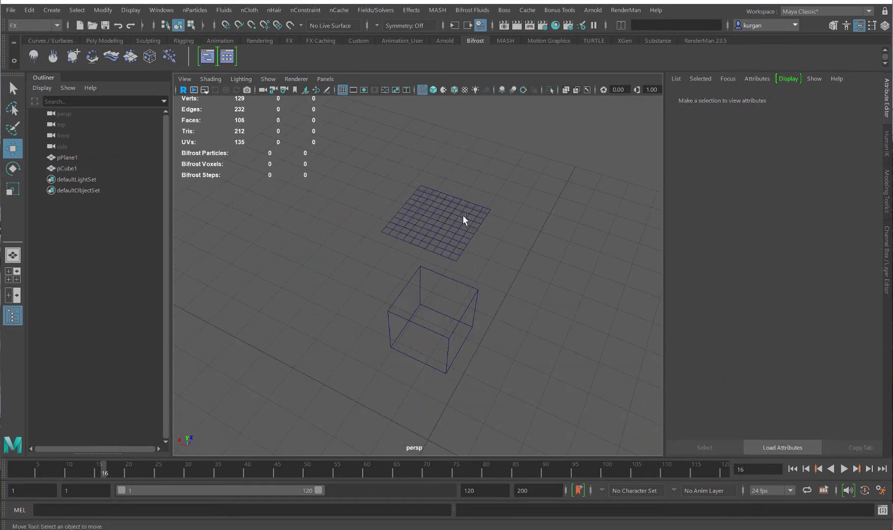
pyautogui.click(463, 220)
pyautogui.press('r')
pyautogui.moveTo(437, 221); pyautogui.dragTo(726, 252)
# - Set the plane's width and height subdivisions to 25 and reduce its scale to about 3.8
pyautogui.click(768, 101)
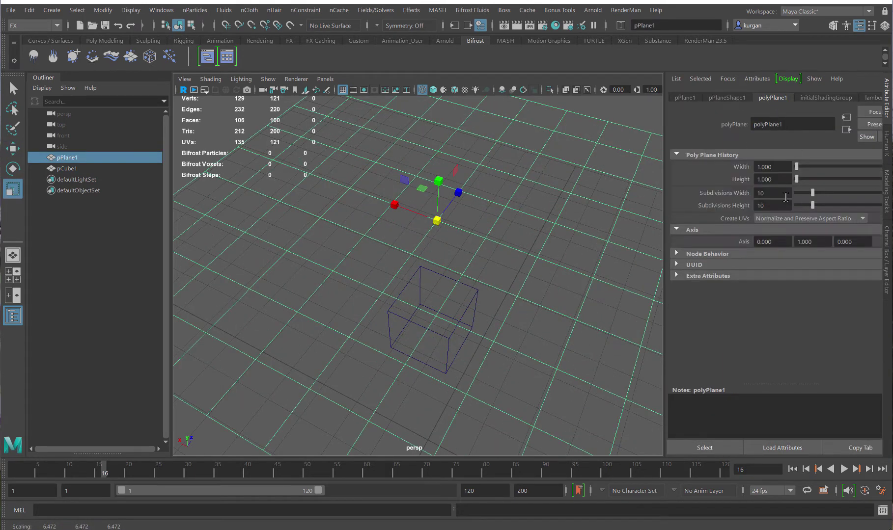
pyautogui.click(764, 192)
pyautogui.write('25')
pyautogui.press('Tab')
pyautogui.write('25')
pyautogui.press('Return')
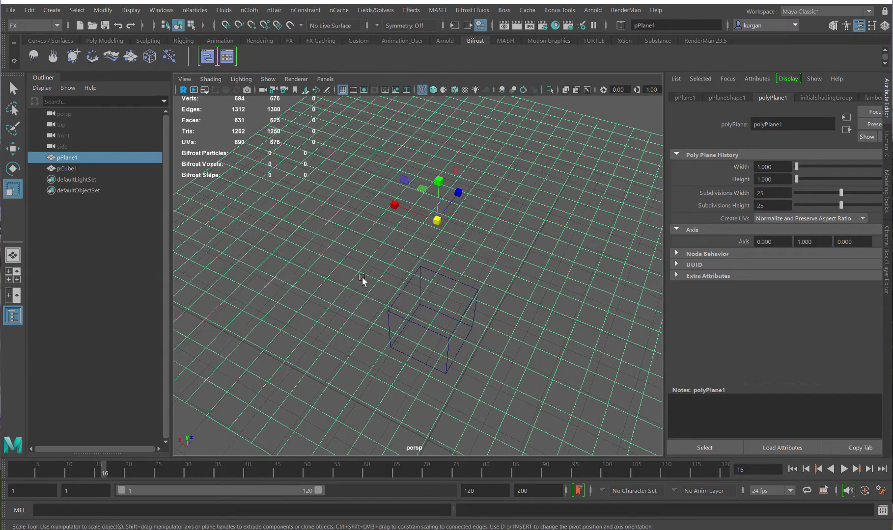
pyautogui.keyDown('alt'); pyautogui.moveTo(410, 279); pyautogui.dragTo(406, 307); pyautogui.keyUp('alt')
pyautogui.moveTo(431, 246)
pyautogui.mouseDown()
pyautogui.moveTo(349, 246)
pyautogui.moveTo(478, 350)
pyautogui.moveTo(468, 321)
pyautogui.moveTo(355, 235)
pyautogui.mouseUp()
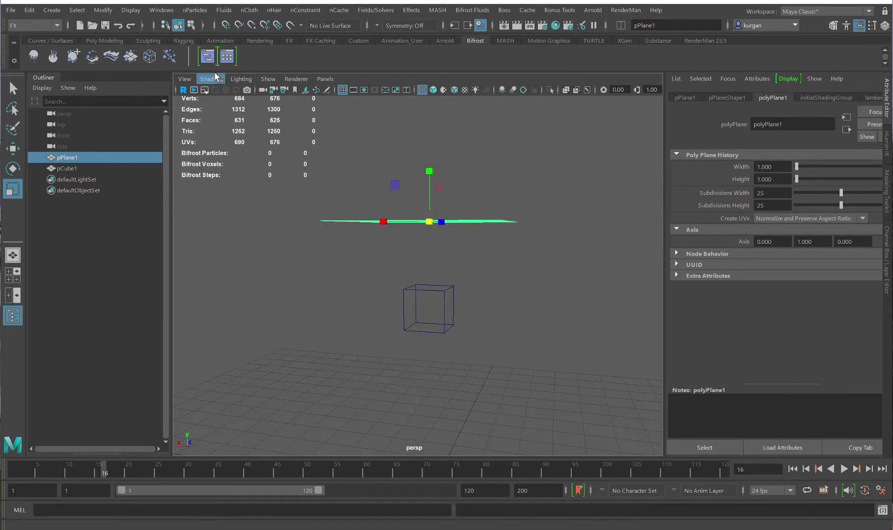
# - Create a new Bifrost graph and import pPlane1 and pCube1 as nodes
pyautogui.click(207, 57)
pyautogui.click(571, 366)
pyautogui.moveTo(479, 59); pyautogui.dragTo(622, 82)
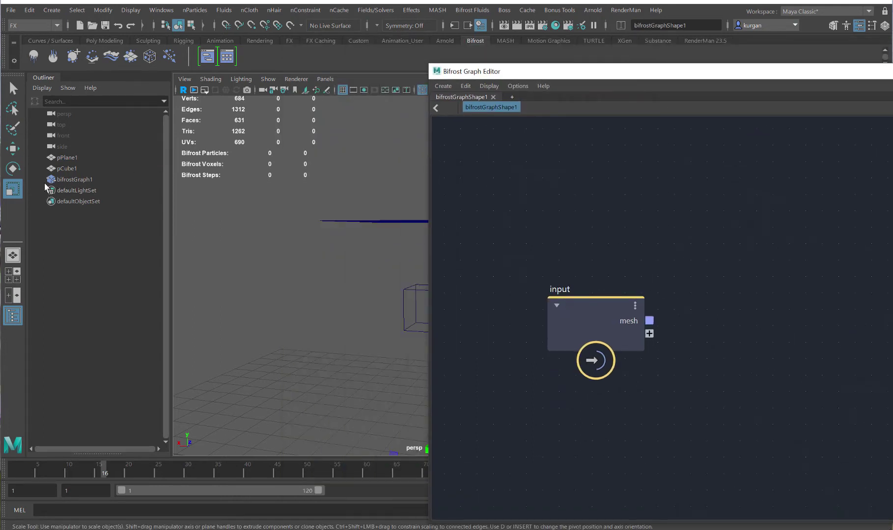
pyautogui.moveTo(62, 154); pyautogui.dragTo(539, 188)
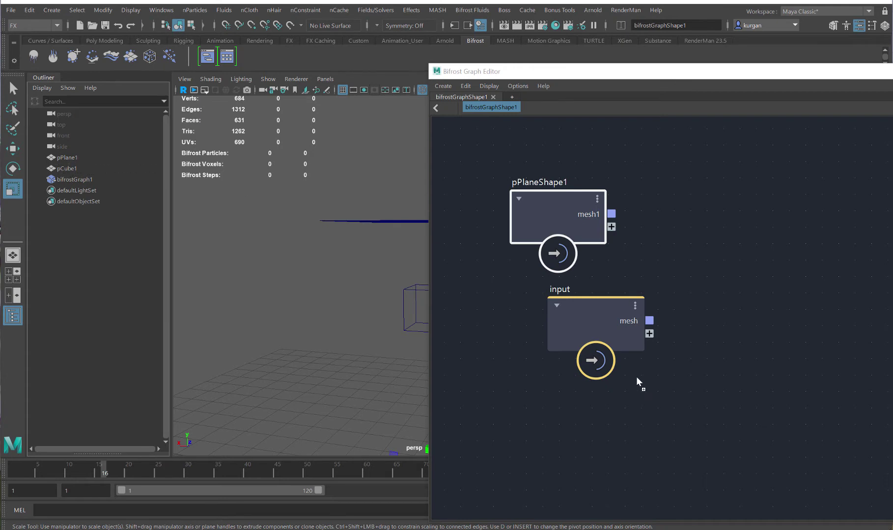
pyautogui.moveTo(526, 396); pyautogui.dragTo(526, 395)
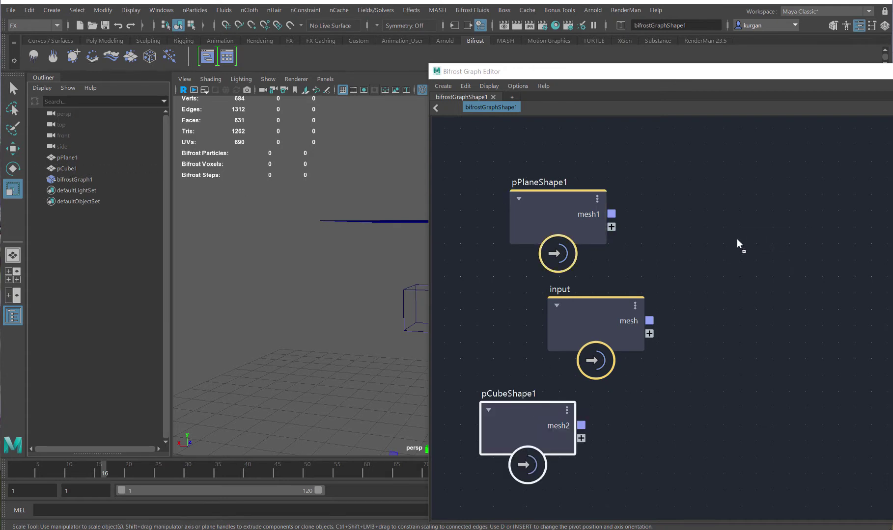
# - Add a make_mpm_cloth node, wire the plane's mesh1 into its geometry, and arrange the nodes
pyautogui.press('Tab')
pyautogui.write('cloth')
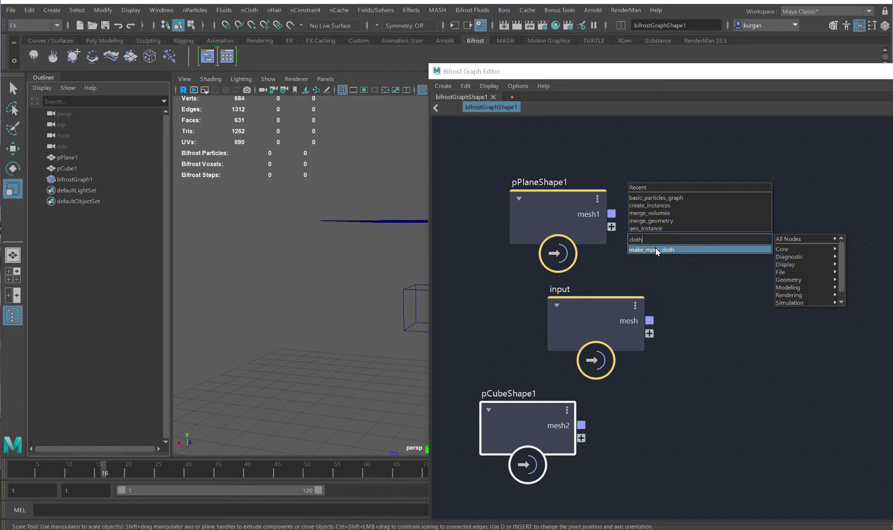
pyautogui.click(658, 251)
pyautogui.moveTo(727, 245); pyautogui.dragTo(754, 169)
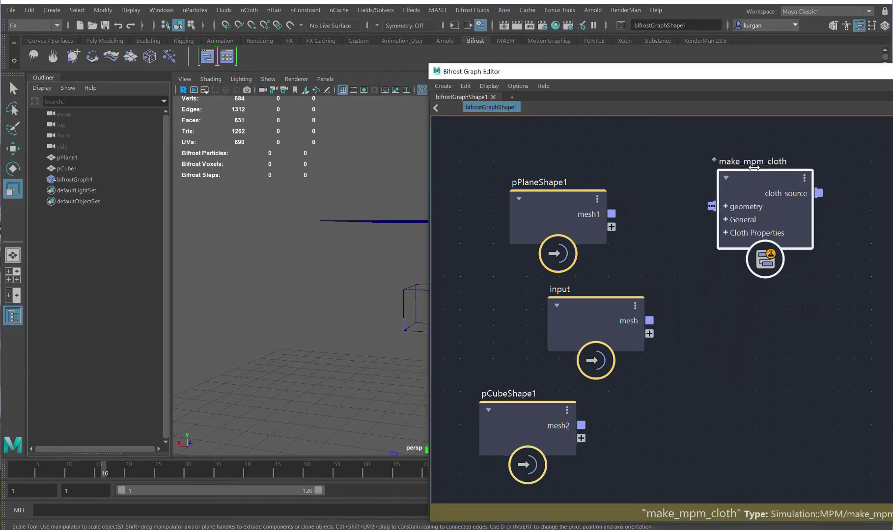
pyautogui.moveTo(611, 213); pyautogui.dragTo(720, 205)
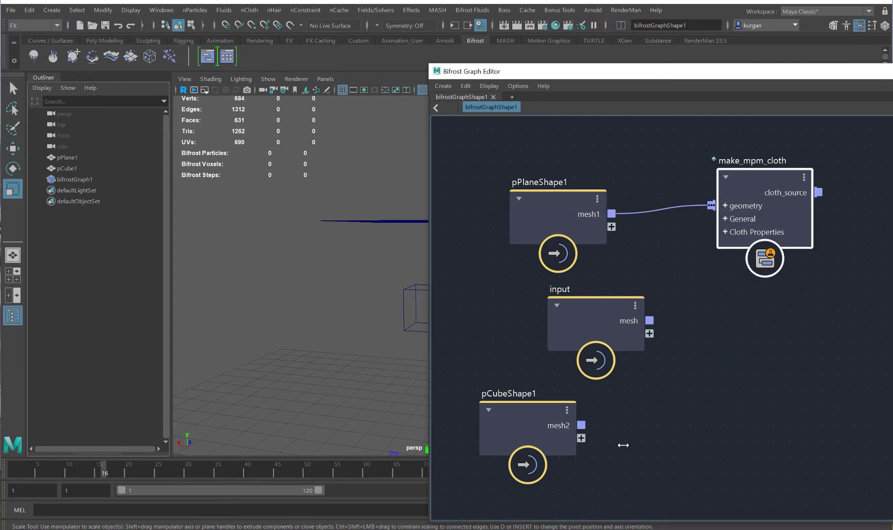
pyautogui.moveTo(549, 209); pyautogui.dragTo(538, 180)
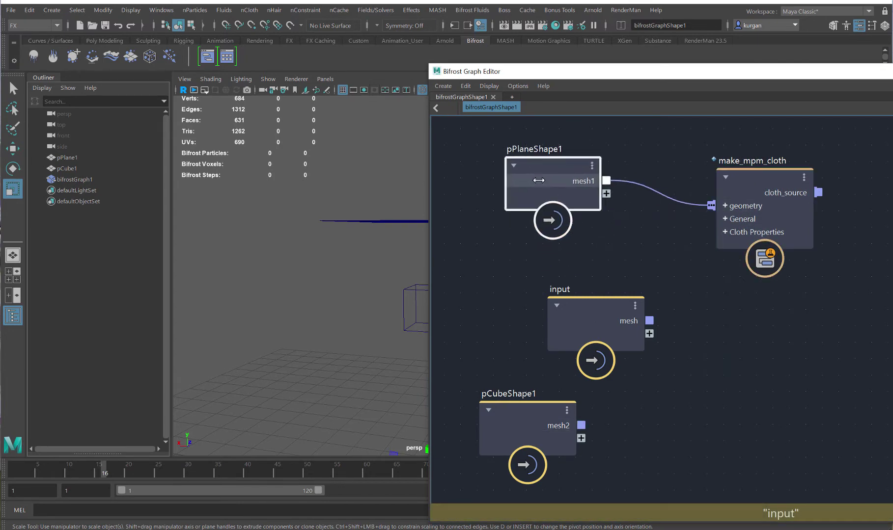
pyautogui.moveTo(749, 181); pyautogui.dragTo(707, 182)
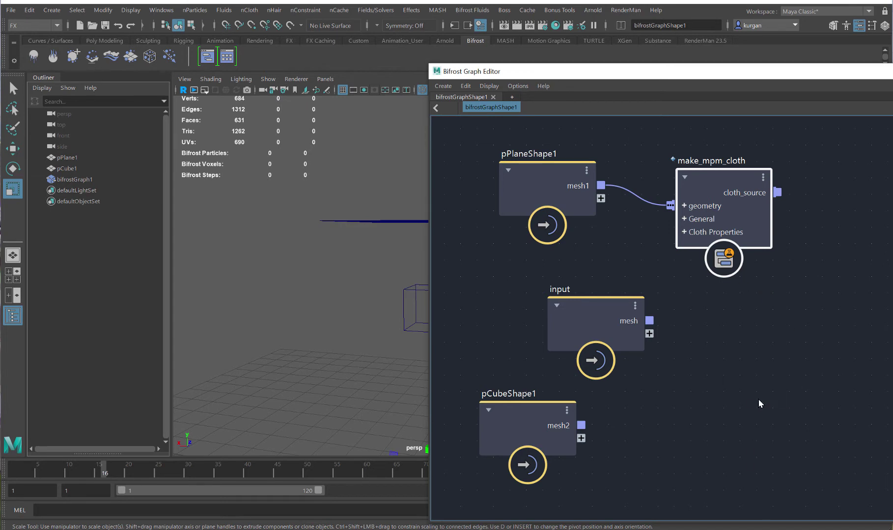
# - Add a collider node wired to the cube's mesh2, then search for 'simu' nodes
pyautogui.press('Tab')
pyautogui.write('collider')
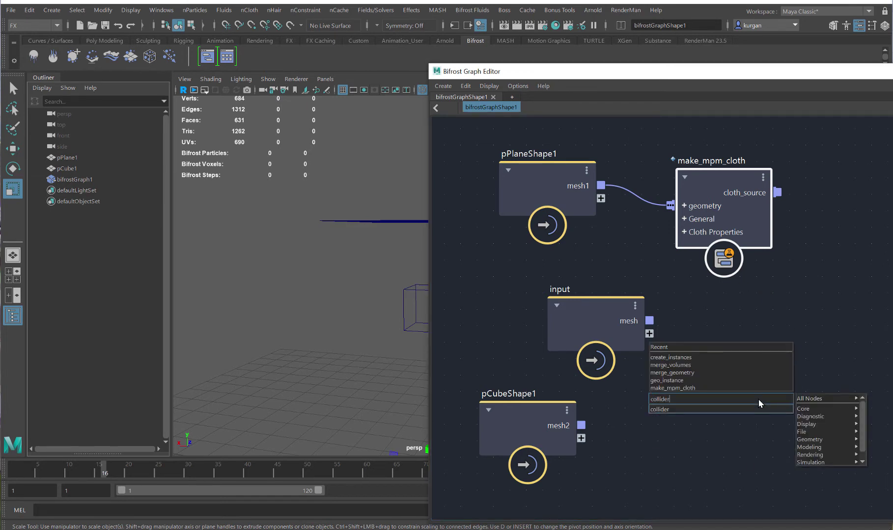
pyautogui.click(690, 409)
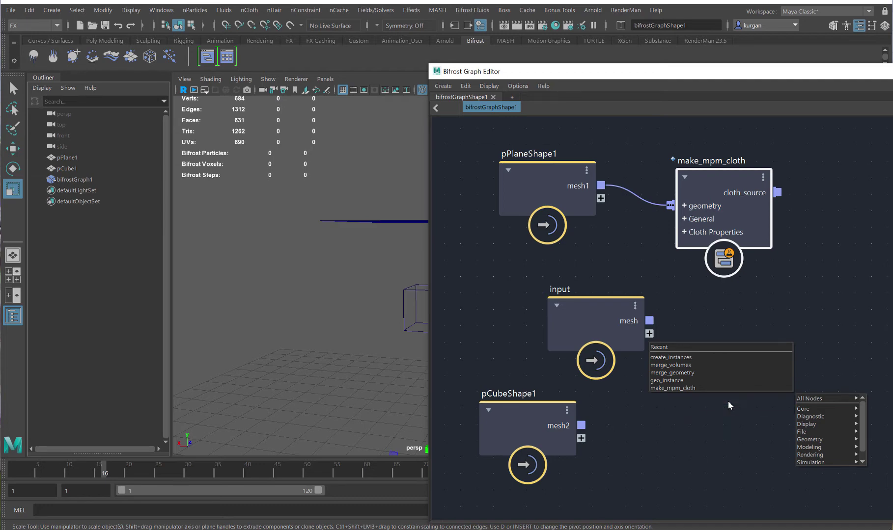
pyautogui.moveTo(581, 425); pyautogui.dragTo(732, 436)
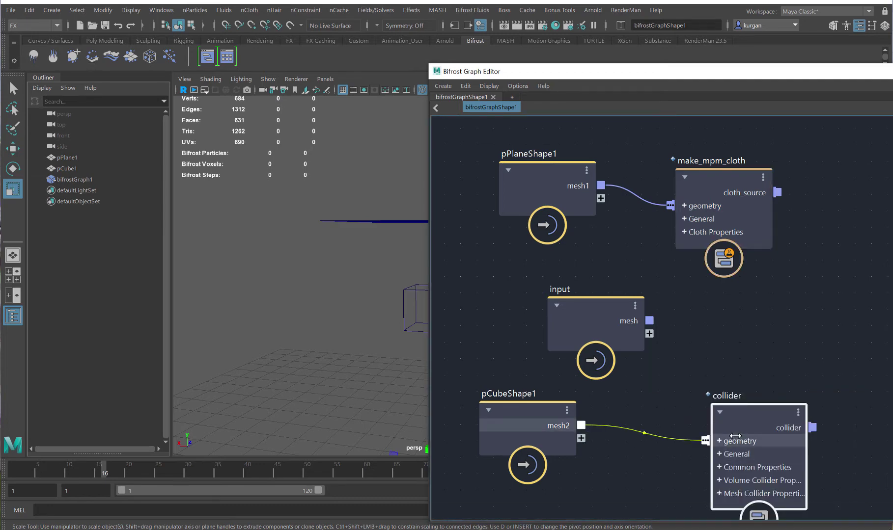
pyautogui.click(801, 377)
pyautogui.press('Tab')
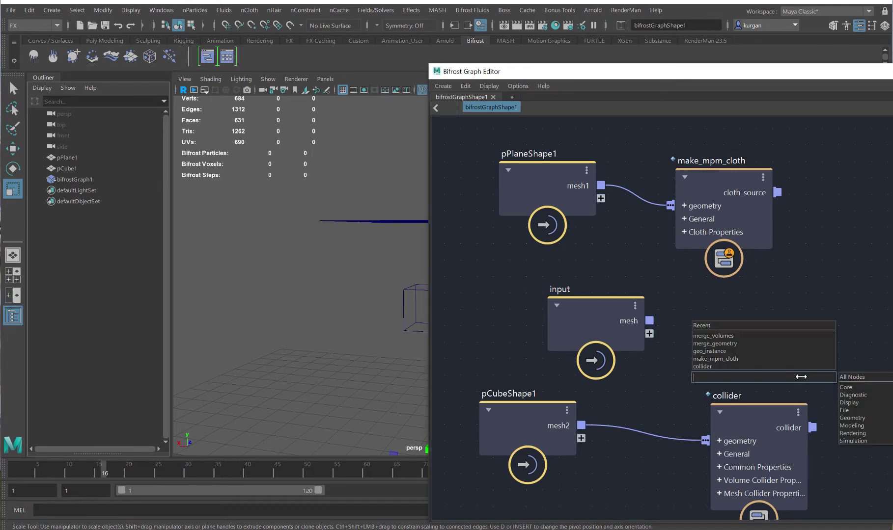
pyautogui.write('simu')
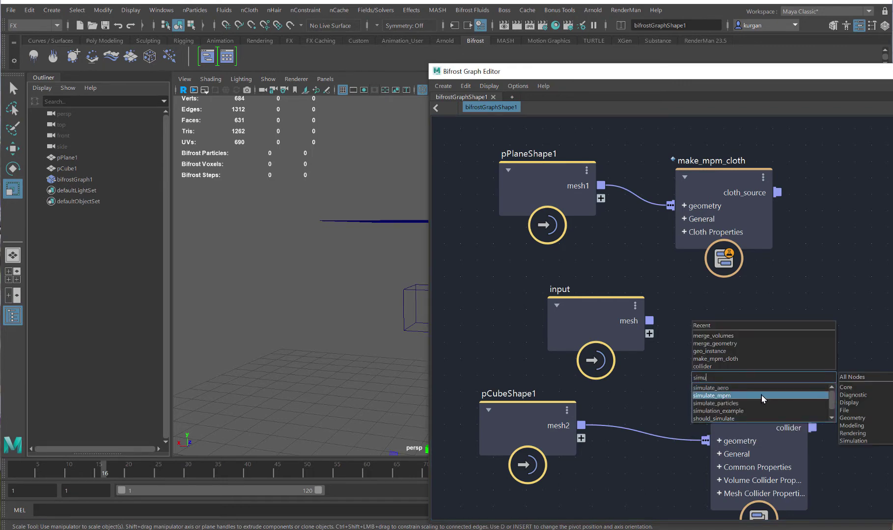
# - Add simulate_mpm, feed it the cloth source and collider, and create an mpm_solver_settings node
pyautogui.click(730, 400)
pyautogui.moveTo(796, 373); pyautogui.dragTo(879, 138)
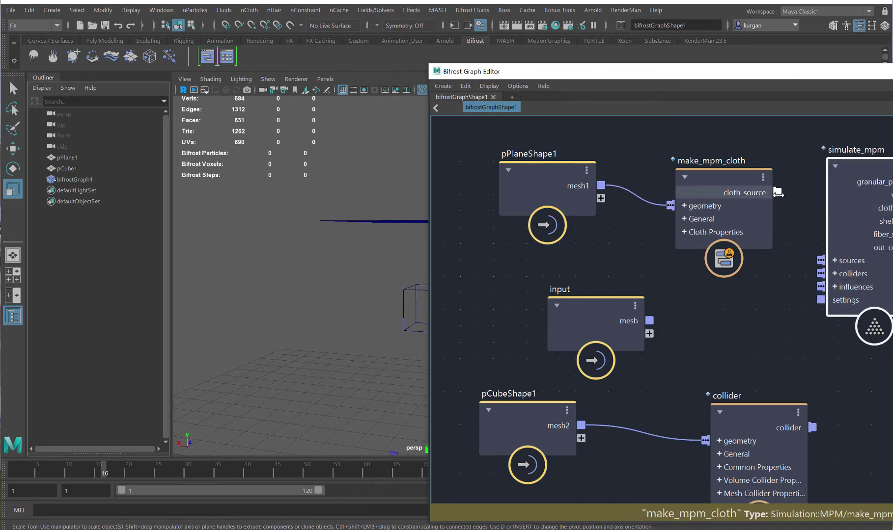
pyautogui.moveTo(778, 193); pyautogui.dragTo(820, 260)
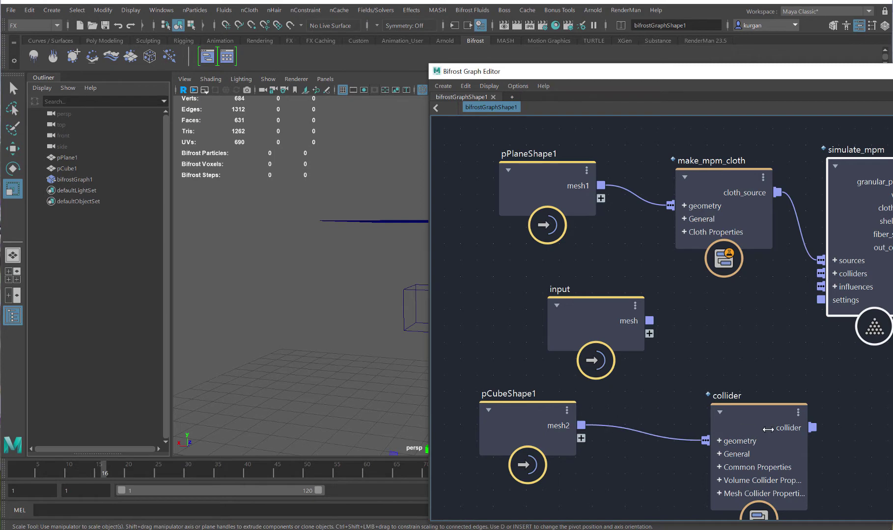
pyautogui.moveTo(820, 378); pyautogui.dragTo(818, 271)
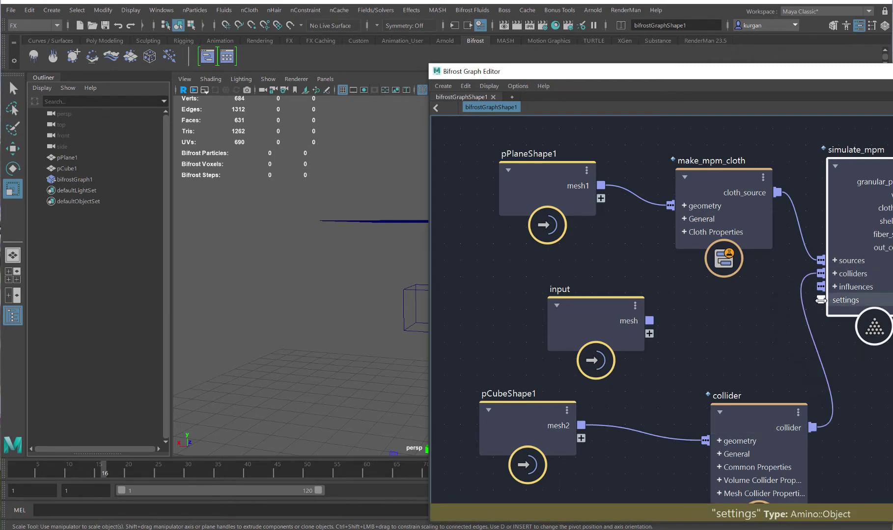
pyautogui.rightClick(820, 300)
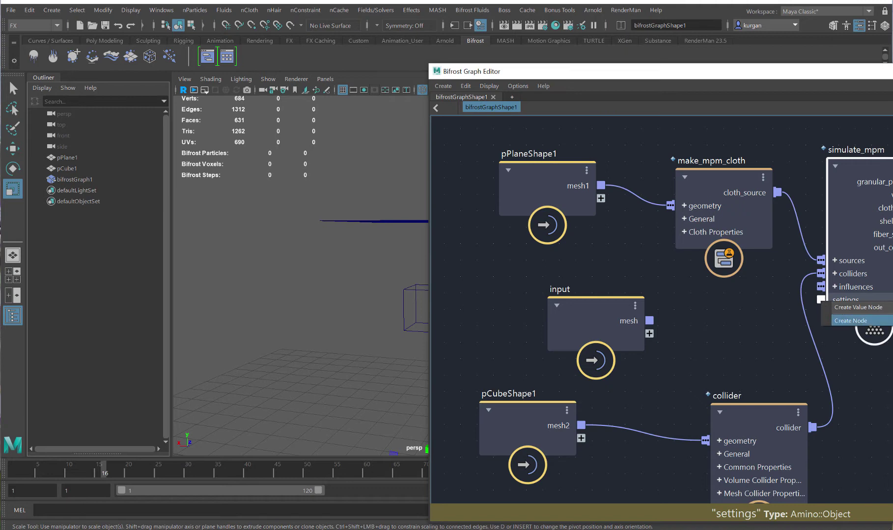
pyautogui.click(850, 321)
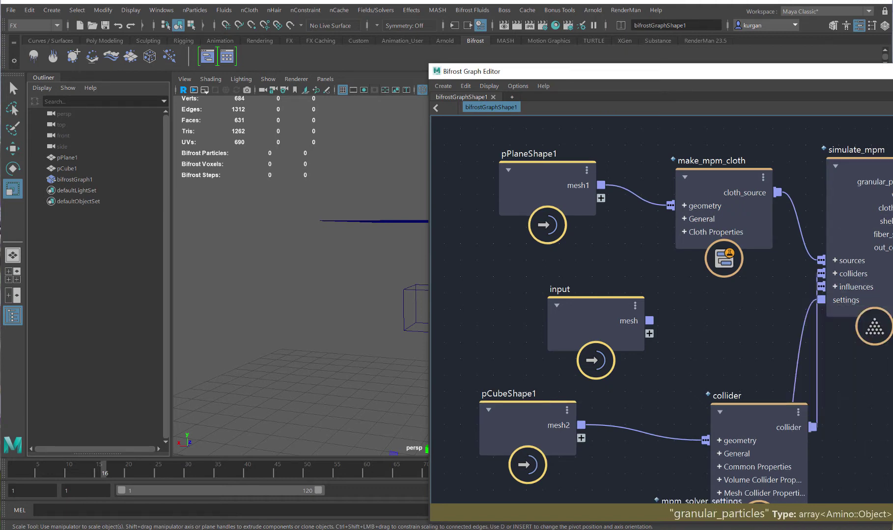
# - Arrange the nodes and wire simulate_mpm's cloth_mesh into the output node
pyautogui.moveTo(758, 412); pyautogui.dragTo(725, 321)
pyautogui.press('f')
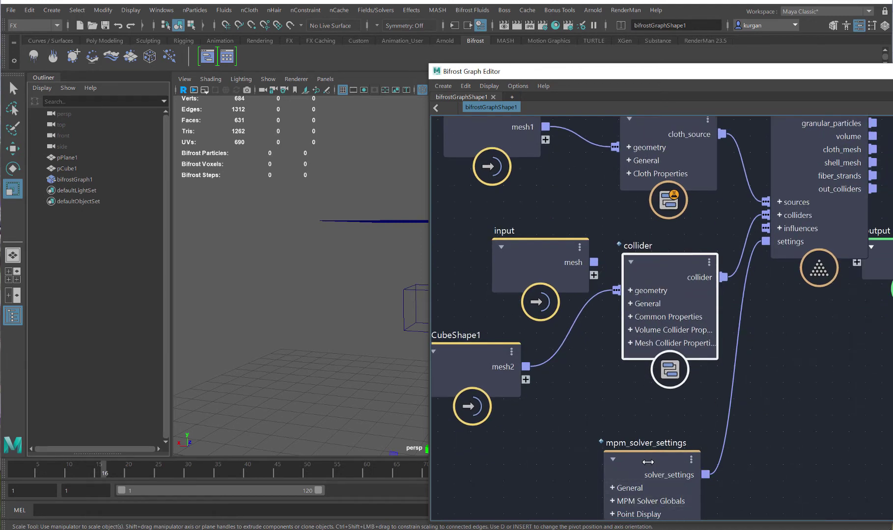
pyautogui.click(648, 462)
pyautogui.keyDown('alt'); pyautogui.moveTo(836, 112); pyautogui.dragTo(639, 62); pyautogui.keyUp('alt')
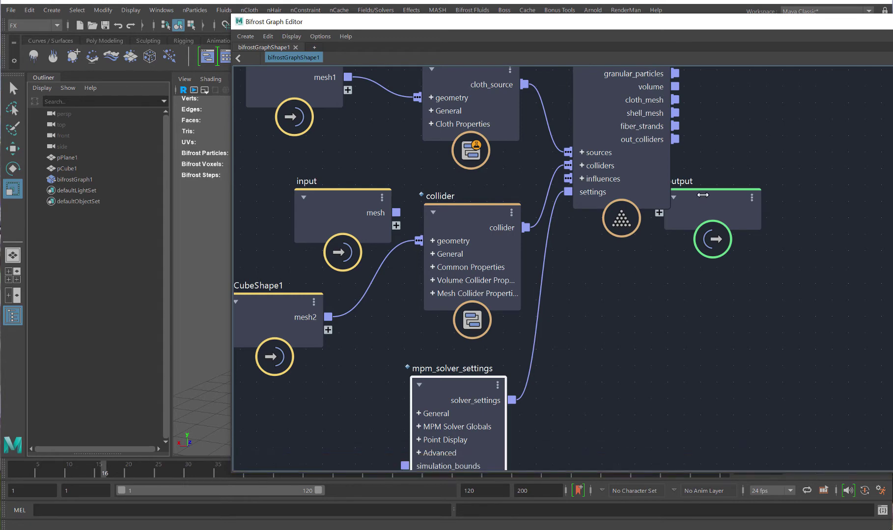
pyautogui.moveTo(702, 195); pyautogui.dragTo(793, 169)
pyautogui.moveTo(709, 255); pyautogui.dragTo(662, 350, button='middle')
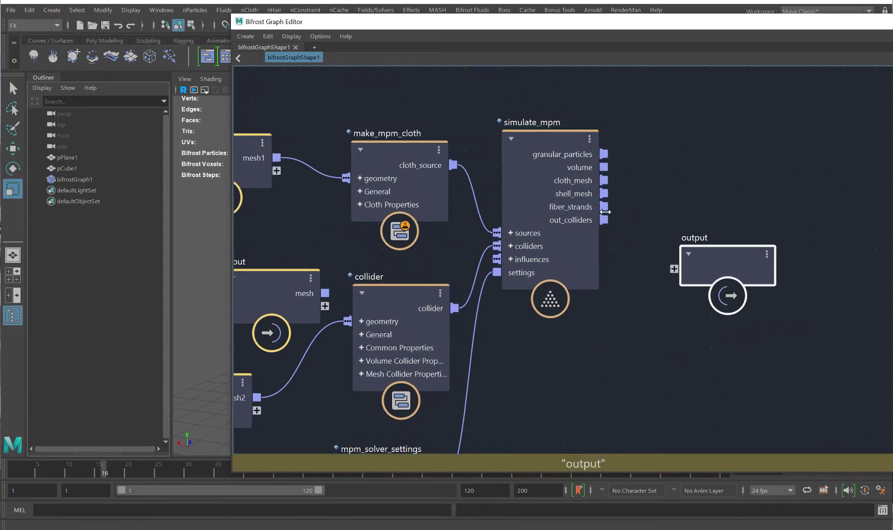
pyautogui.moveTo(604, 180); pyautogui.dragTo(673, 269)
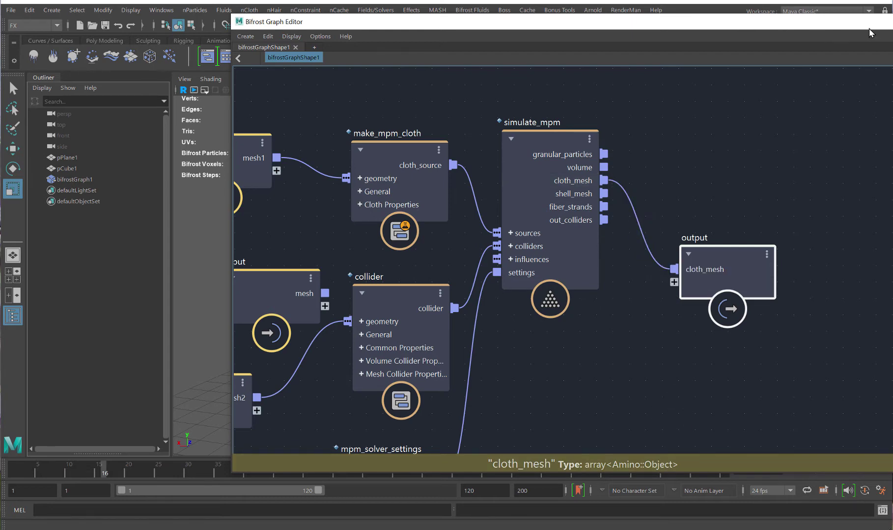
# - Undock and close the Bifrost Graph Editor, then play the cloth simulation
pyautogui.moveTo(797, 28); pyautogui.dragTo(837, 40)
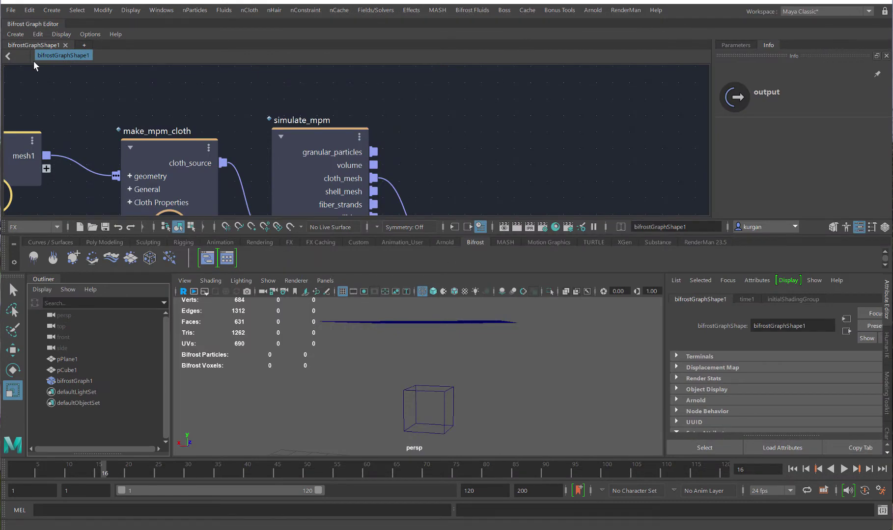
pyautogui.moveTo(25, 25); pyautogui.dragTo(158, 100)
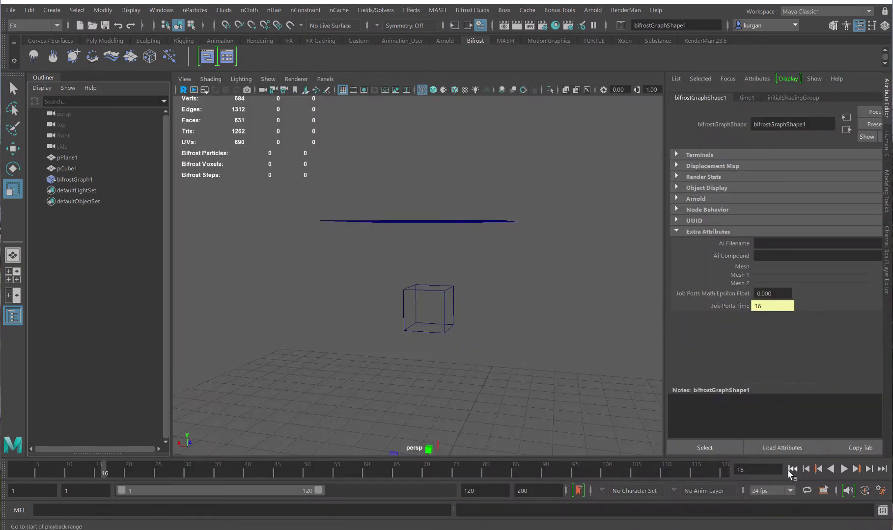
pyautogui.click(792, 469)
pyautogui.click(844, 469)
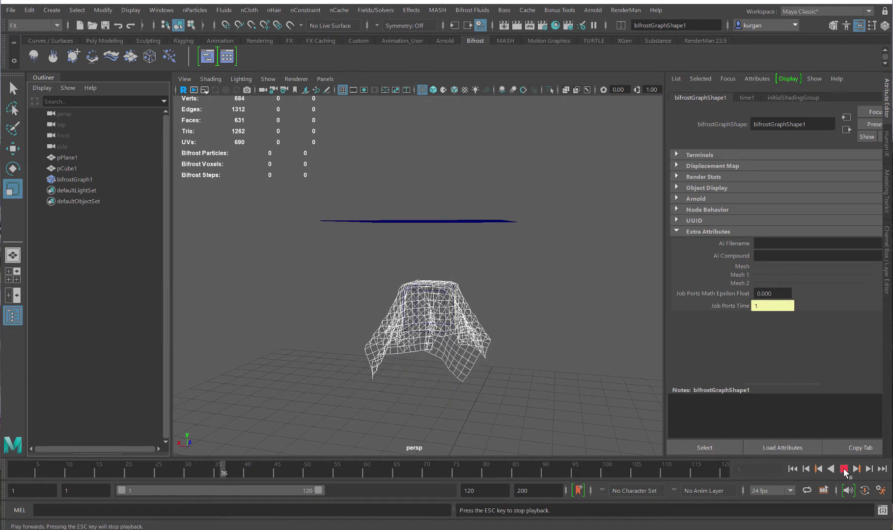
# - Stop playback at frame 38 and hide the original plane pPlane1 with Ctrl+H
pyautogui.click(843, 469)
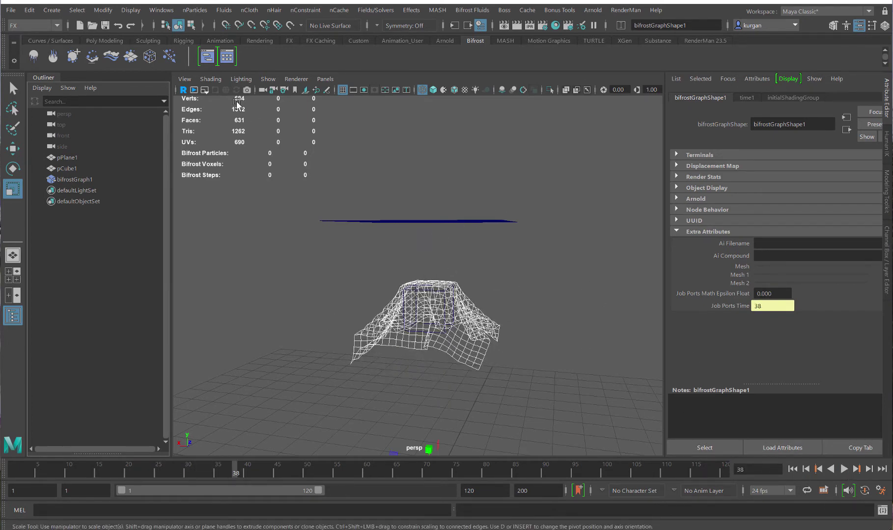
pyautogui.keyDown('alt'); pyautogui.moveTo(360, 234); pyautogui.dragTo(349, 235); pyautogui.keyUp('alt')
pyautogui.click(387, 242)
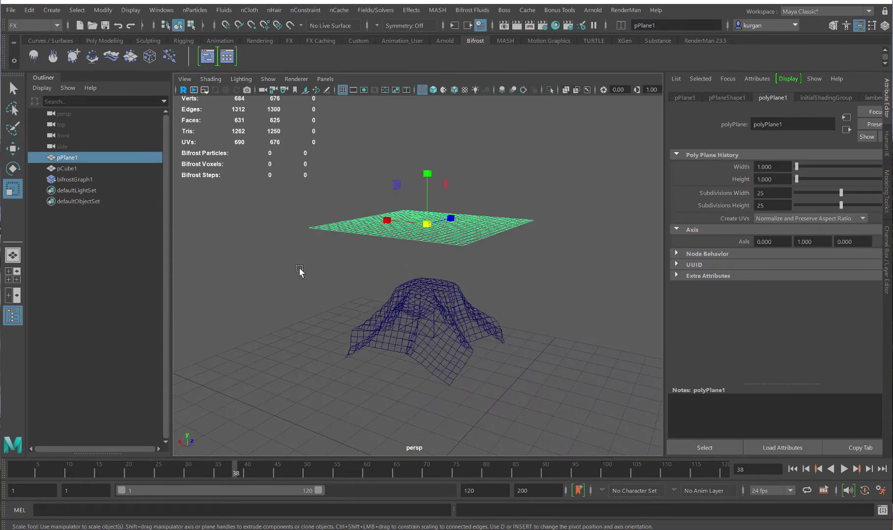
pyautogui.click(451, 354)
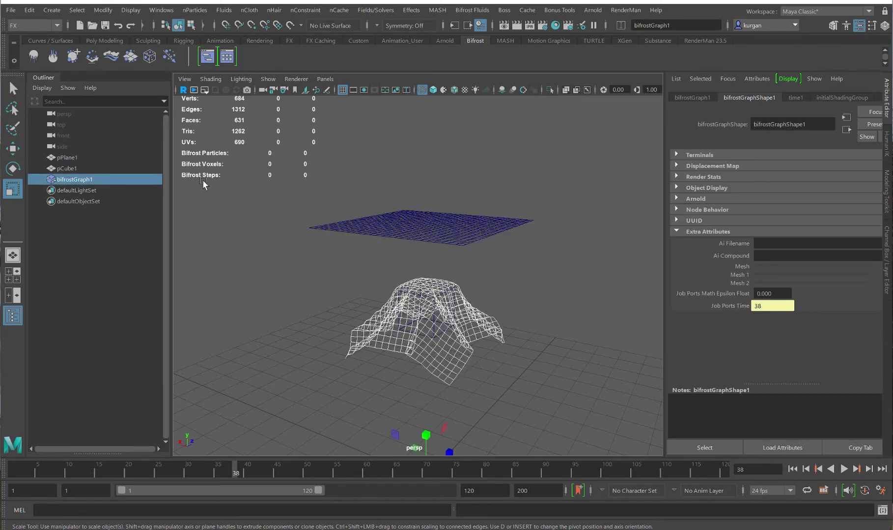
pyautogui.click(369, 239)
pyautogui.hotkey('ctrl', 'h')
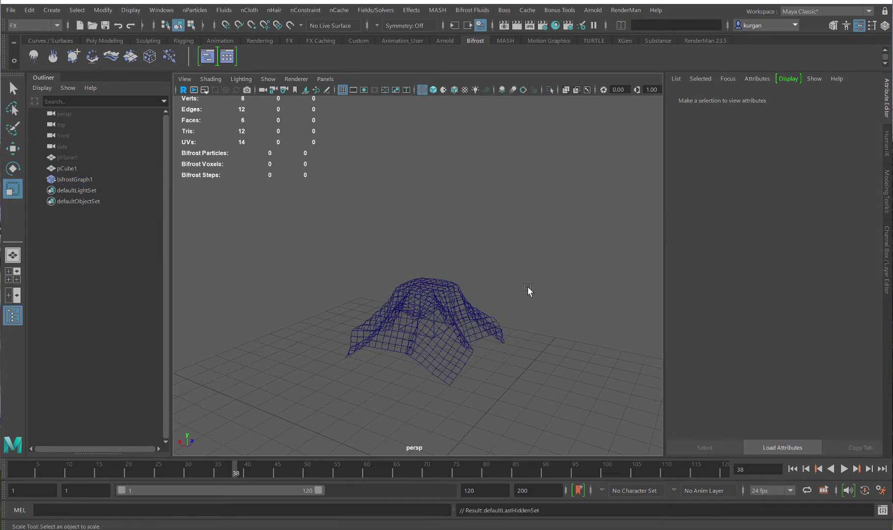
# - Set the hidden plane's width and height subdivisions to 30
pyautogui.click(71, 159)
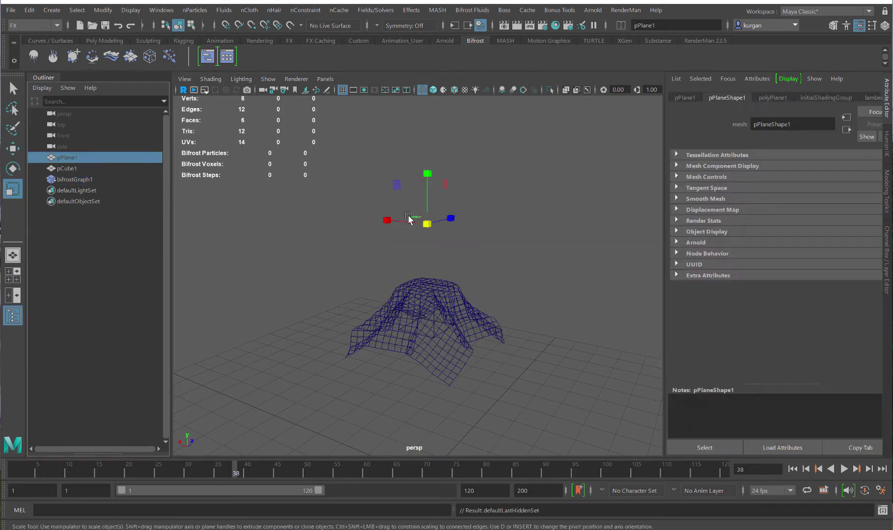
pyautogui.click(774, 99)
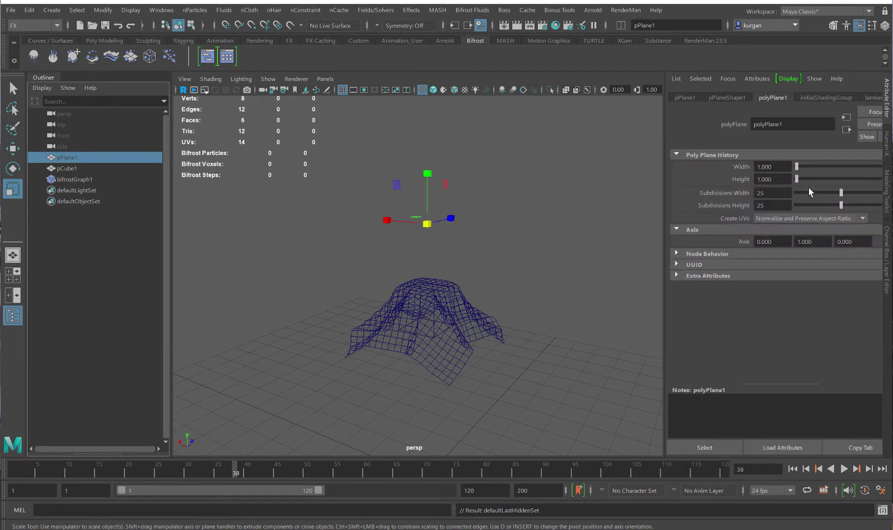
pyautogui.click(772, 197)
pyautogui.press('Tab')
pyautogui.press('Tab')
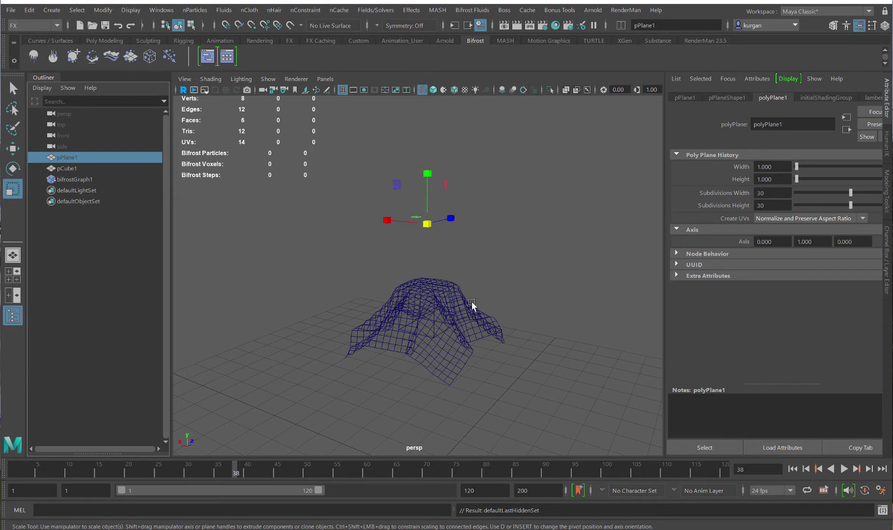
# - Rewind, replay the simulation to frame 38, and smooth-shade the draped cloth
pyautogui.click(792, 469)
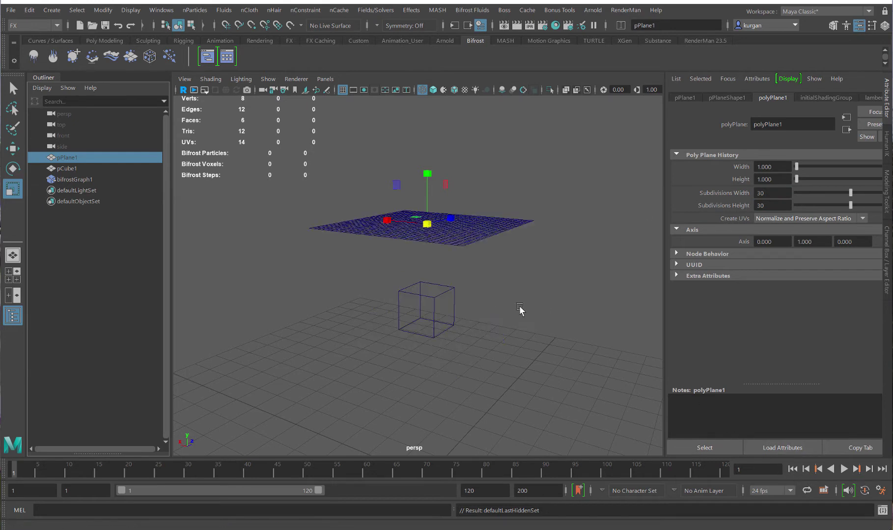
pyautogui.click(844, 469)
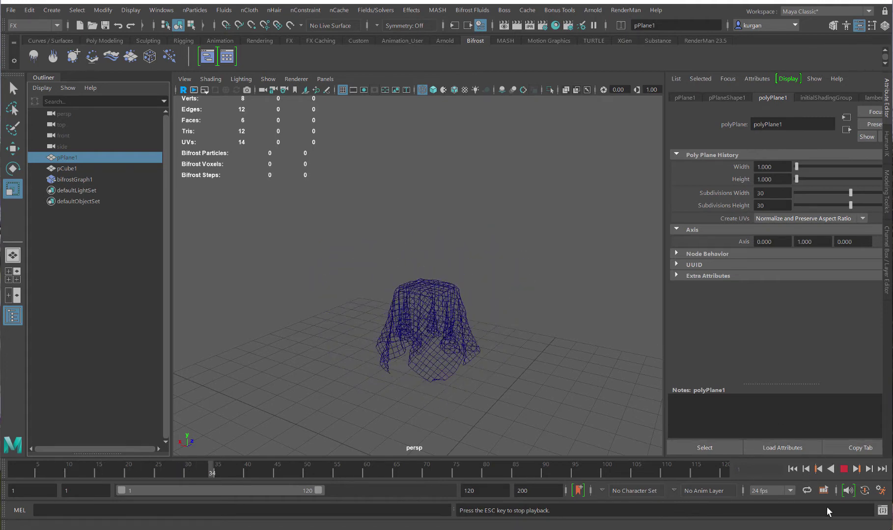
pyautogui.click(847, 469)
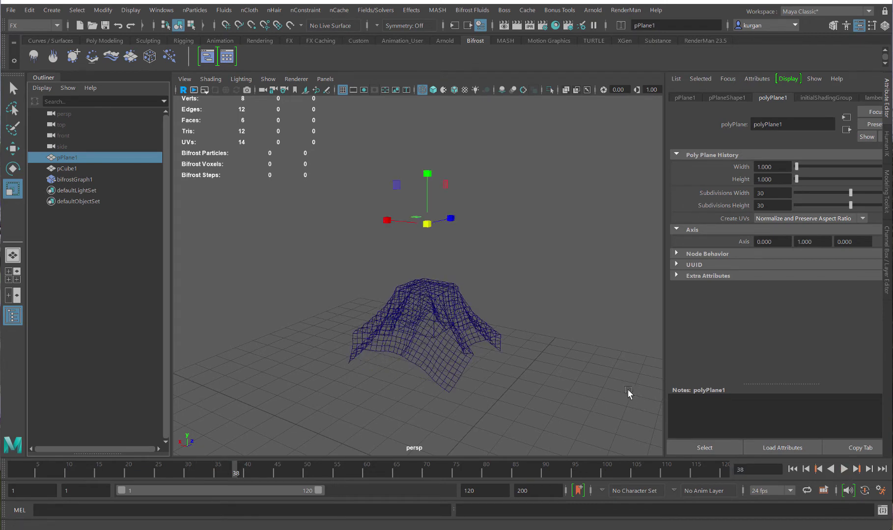
pyautogui.click(421, 342)
pyautogui.press('5')
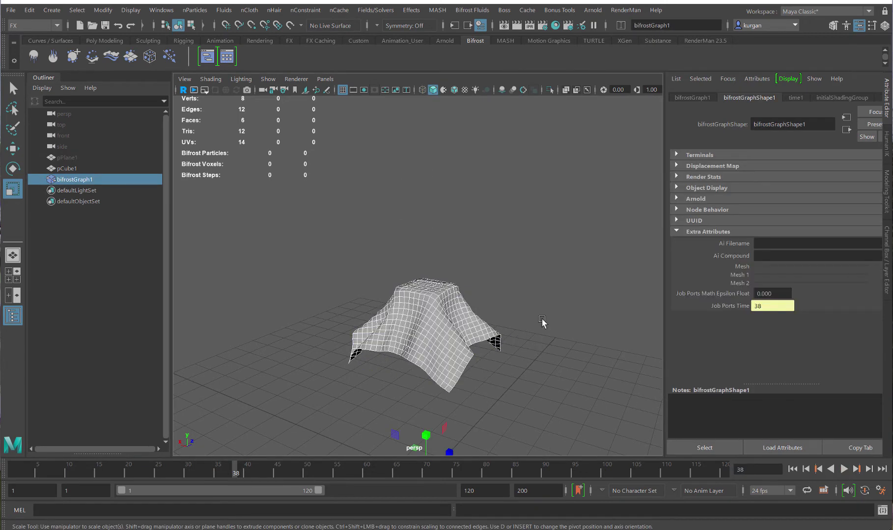
pyautogui.keyDown('alt'); pyautogui.moveTo(542, 322); pyautogui.dragTo(534, 319); pyautogui.keyUp('alt')
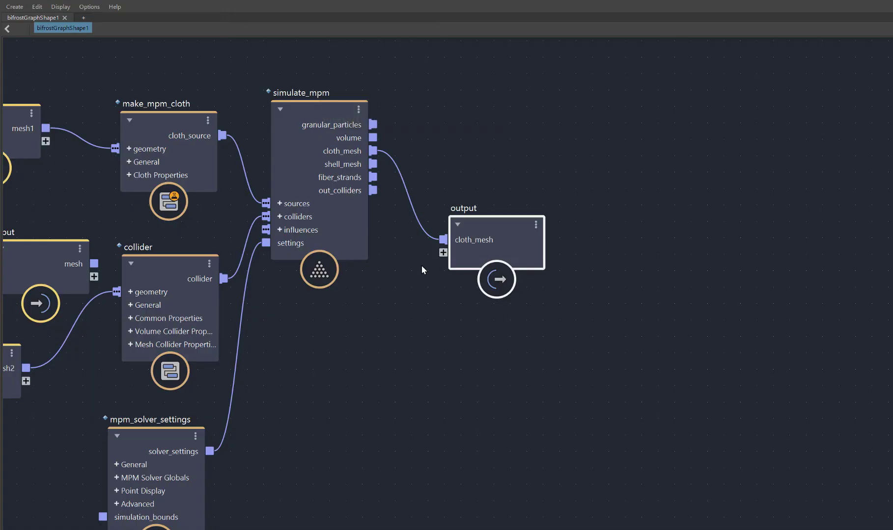
# - Show make_mpm_cloth's parameters: Mass Density 1500, Viscosity 300, Thickness 0.001
pyautogui.moveTo(474, 273); pyautogui.dragTo(721, 279, button='middle')
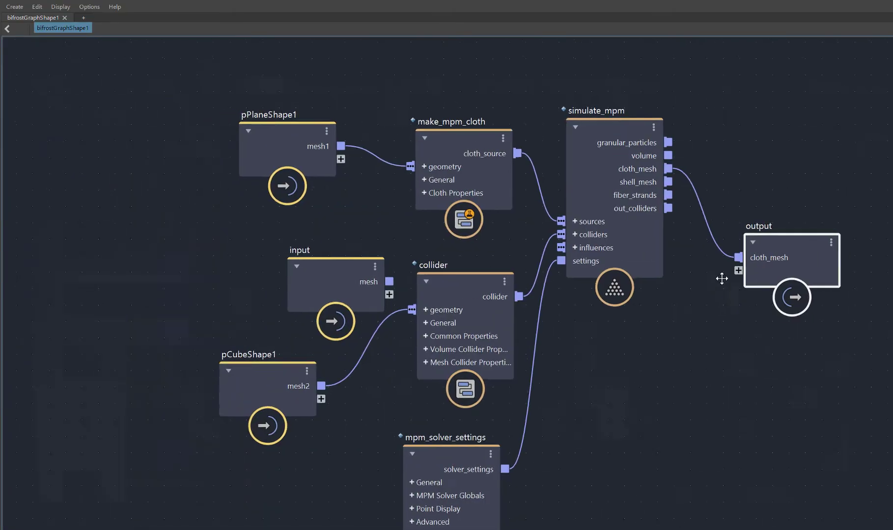
pyautogui.click(443, 283)
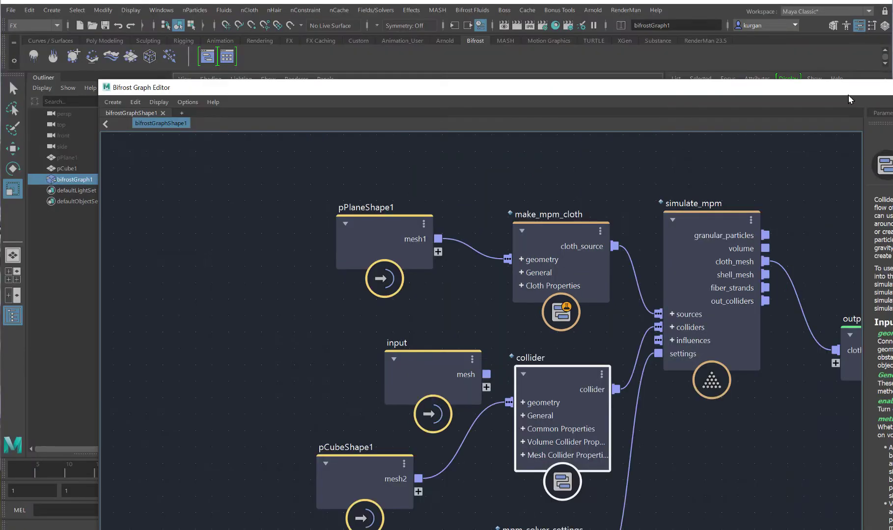
pyautogui.moveTo(848, 95); pyautogui.dragTo(726, 23)
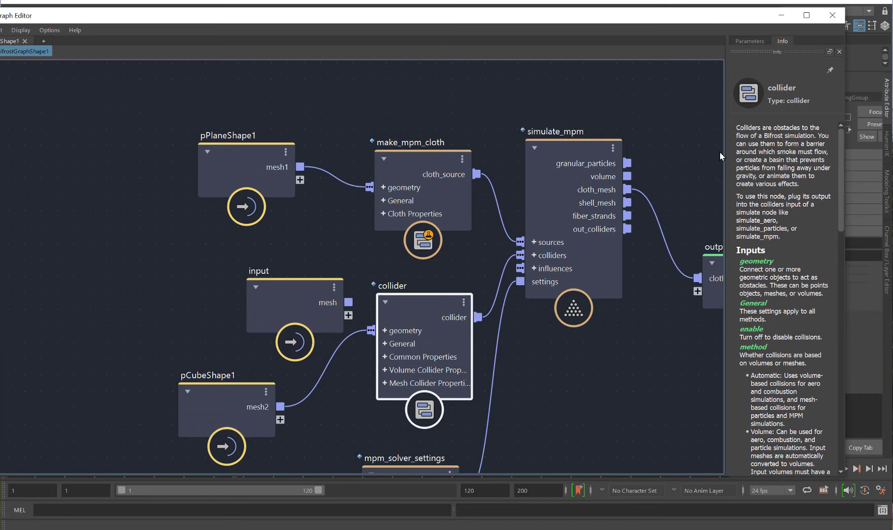
pyautogui.moveTo(723, 152); pyautogui.dragTo(621, 152)
pyautogui.moveTo(457, 163); pyautogui.dragTo(312, 137, button='middle')
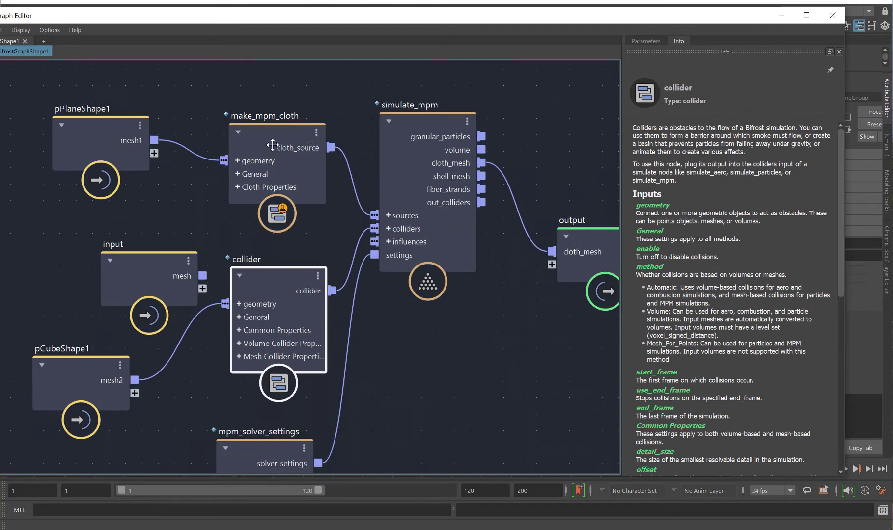
pyautogui.click(311, 136)
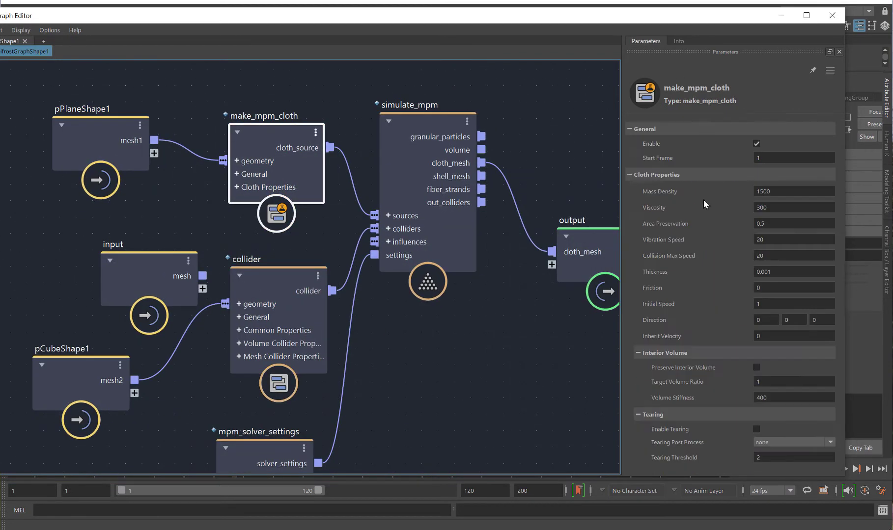
# - Show make_mpm_cloth's Info documentation and scroll down to its thickness and interior volume settings
pyautogui.click(677, 42)
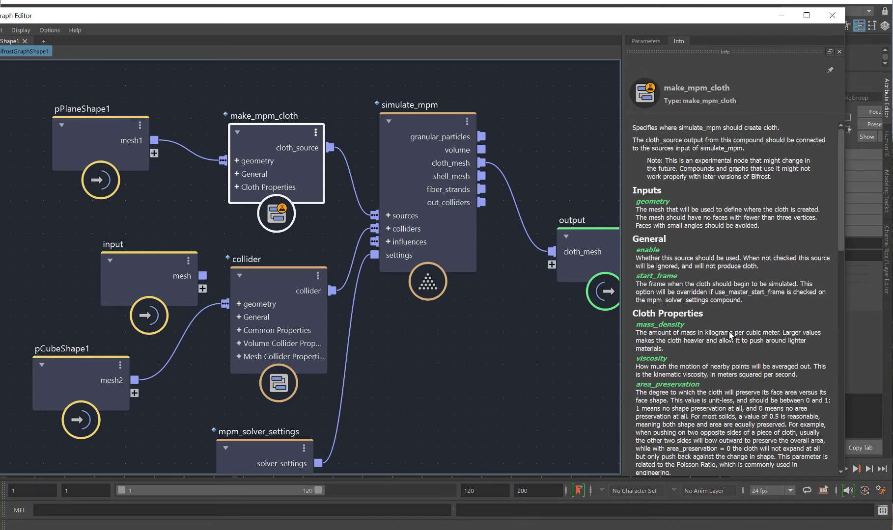
pyautogui.scroll(-5, 722, 341)
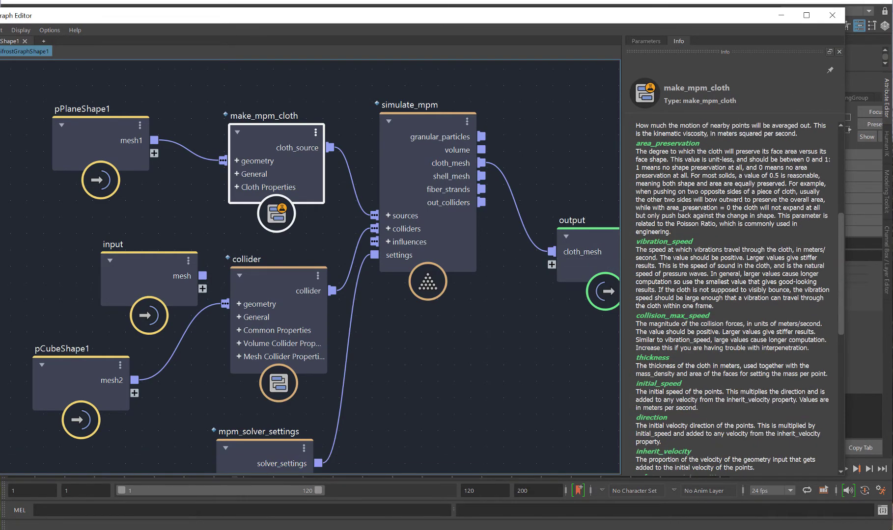
pyautogui.scroll(-2, 726, 315)
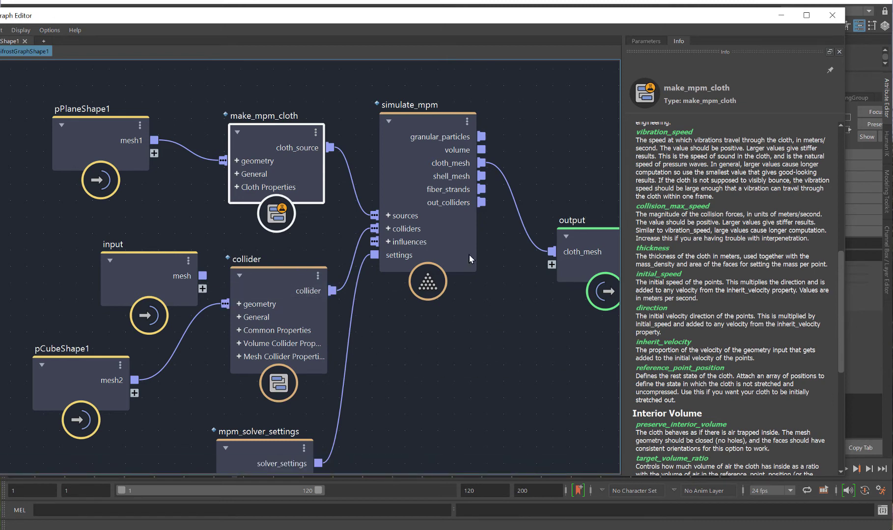
# - Close the Bifrost graph editor and replay the cloth simulation until it drapes over the cube at frame 37
pyautogui.click(830, 16)
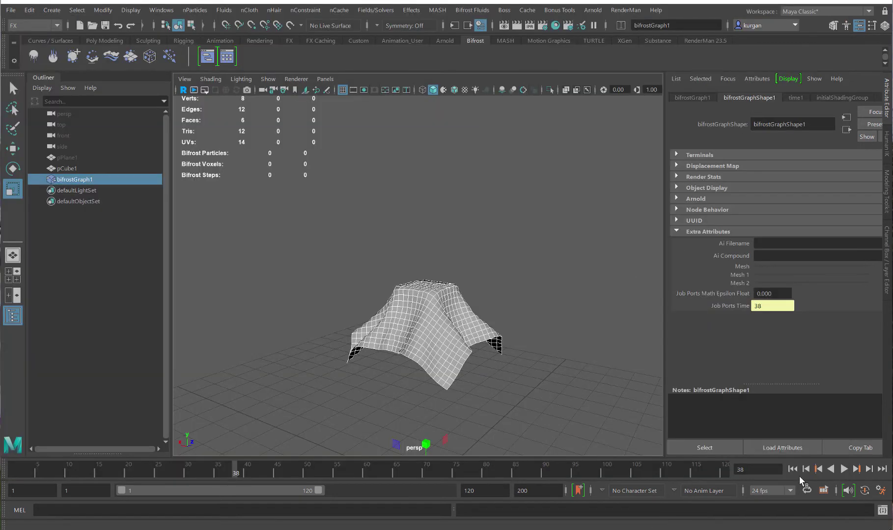
pyautogui.click(792, 469)
pyautogui.click(845, 470)
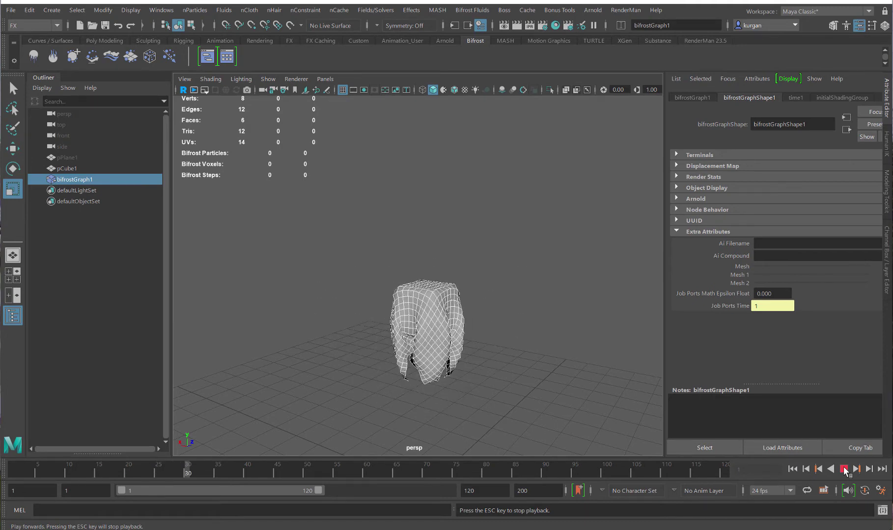
pyautogui.click(844, 470)
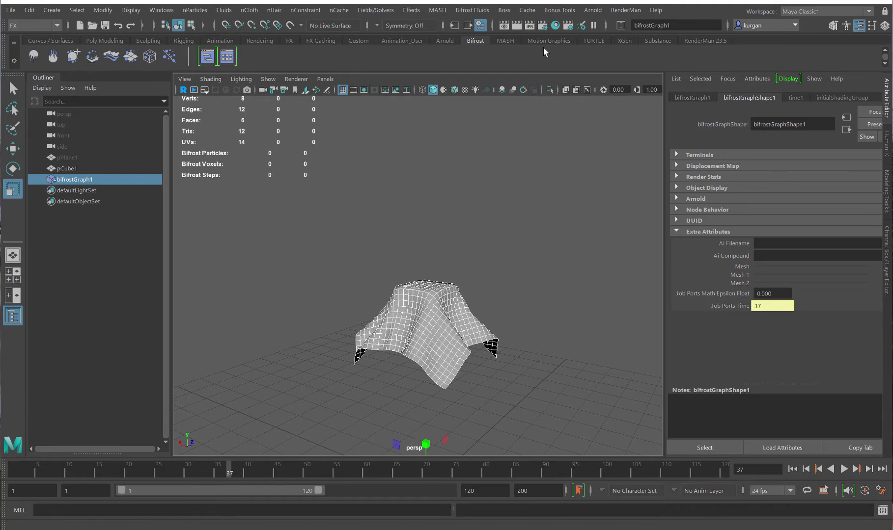
# - Check the render settings, then assign a PxrSurface material from the RenderMan shelf and reselect the cloth
pyautogui.click(542, 25)
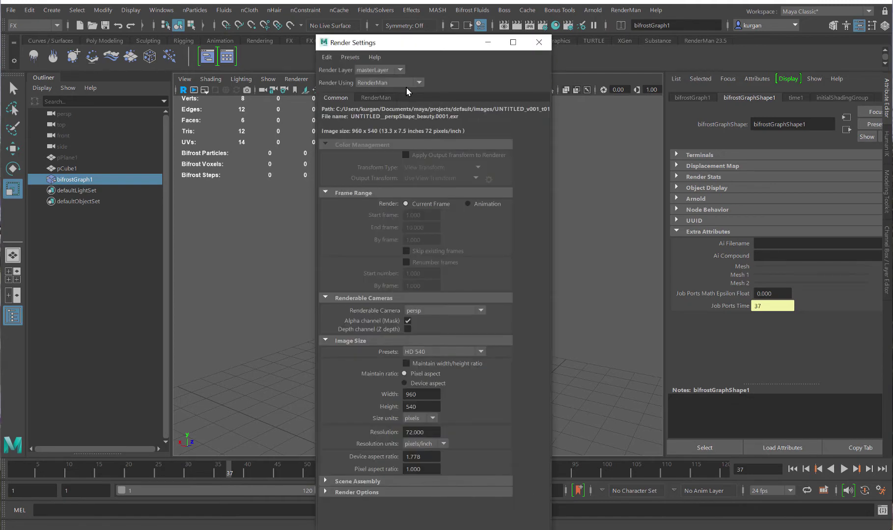
pyautogui.click(539, 43)
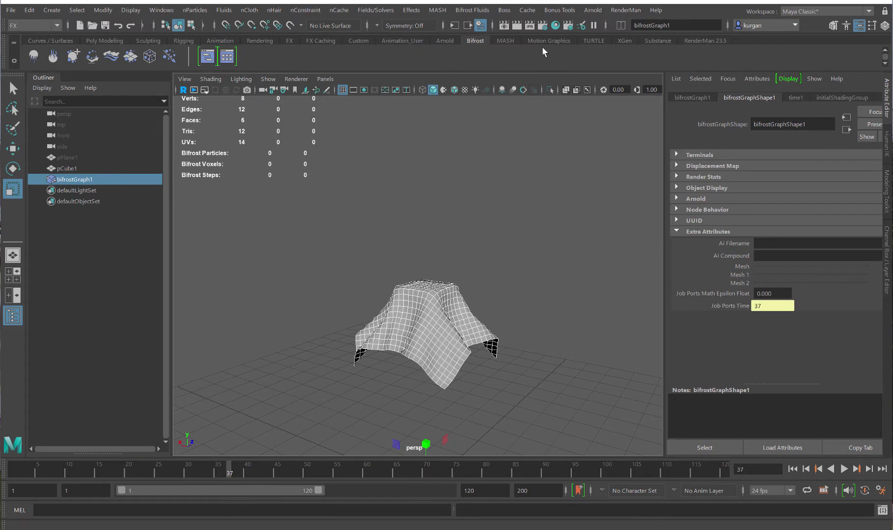
pyautogui.click(690, 41)
pyautogui.click(237, 52)
pyautogui.click(386, 338)
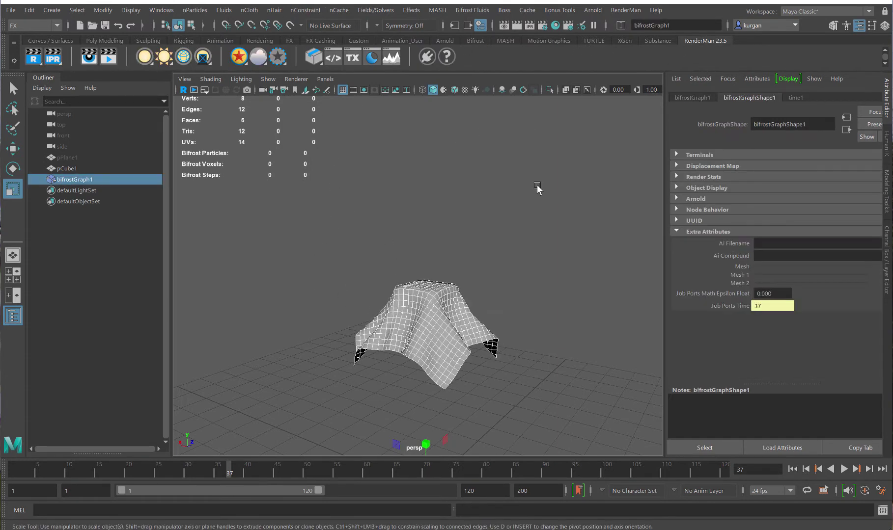
pyautogui.click(516, 26)
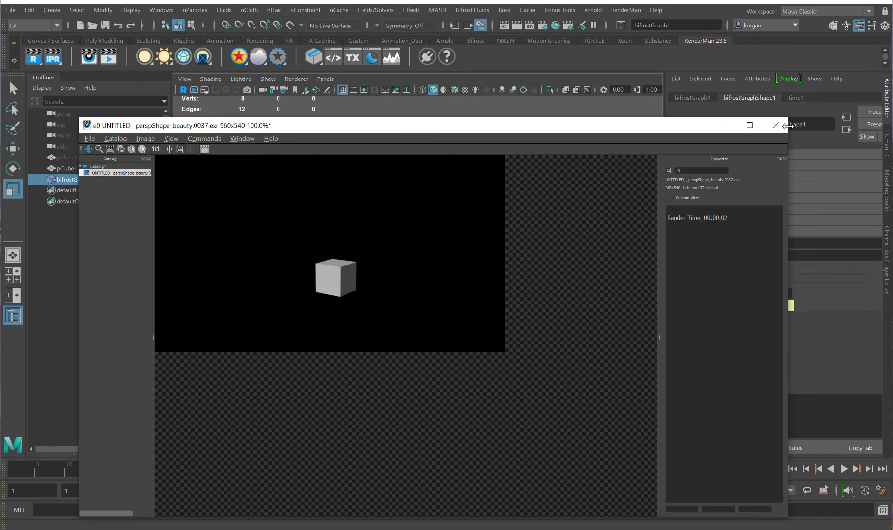
pyautogui.click(775, 125)
pyautogui.click(717, 386)
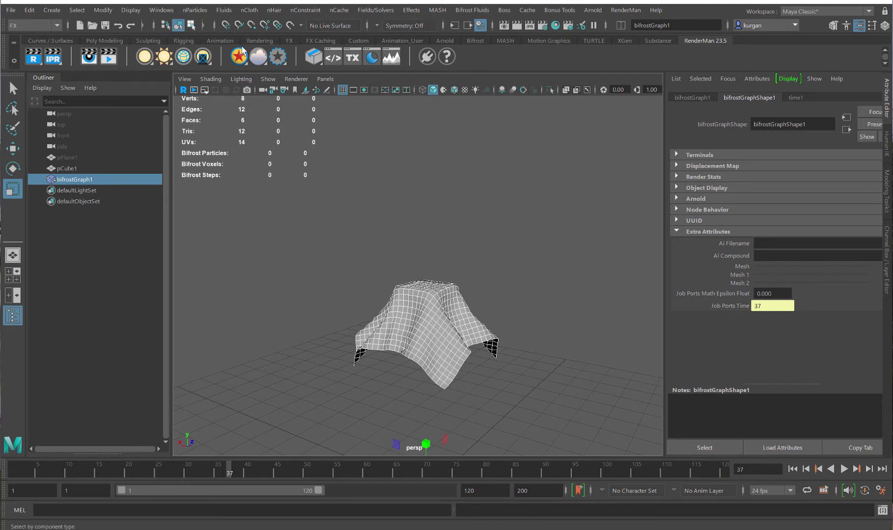
# - Open the Node Editor and spread out the Bifrost, cube, plane and shader nodes so all are visible
pyautogui.click(161, 11)
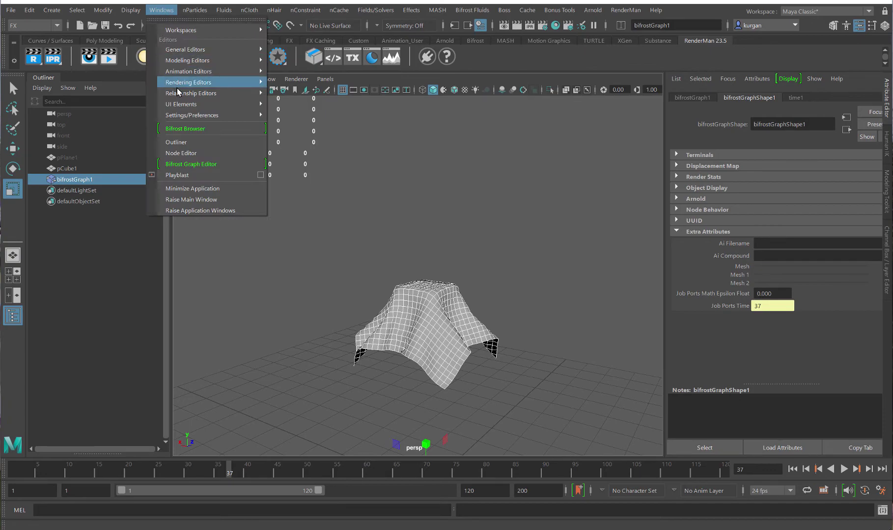
pyautogui.click(198, 155)
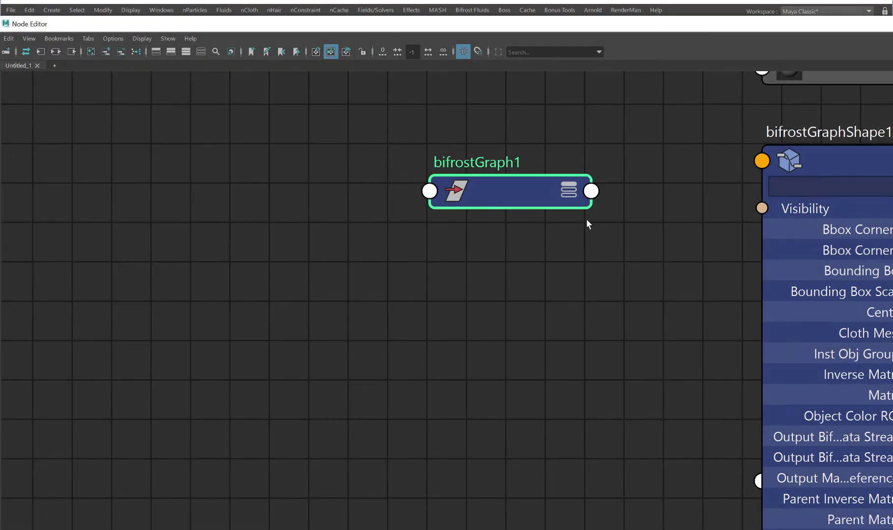
pyautogui.scroll(-10, 585, 221)
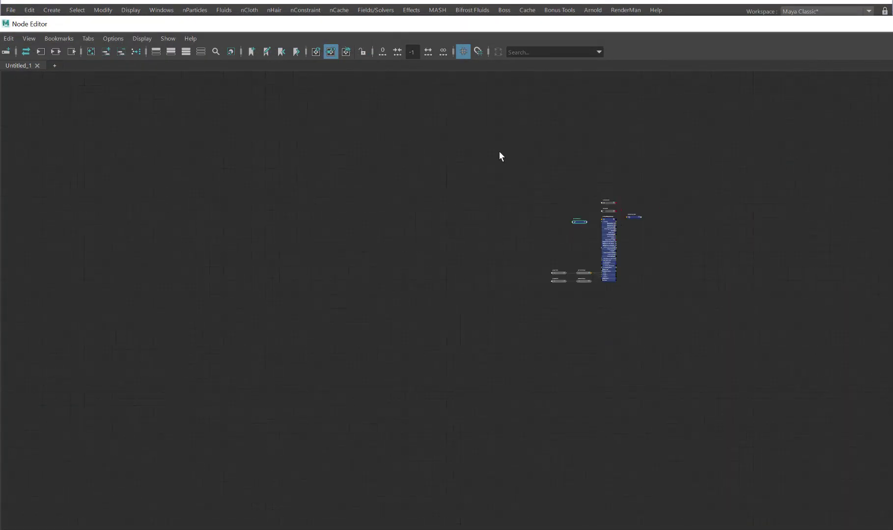
pyautogui.scroll(5, 521, 162)
pyautogui.scroll(-3, 661, 228)
pyautogui.keyDown('alt'); pyautogui.moveTo(735, 444); pyautogui.dragTo(651, 395, button='middle'); pyautogui.keyUp('alt')
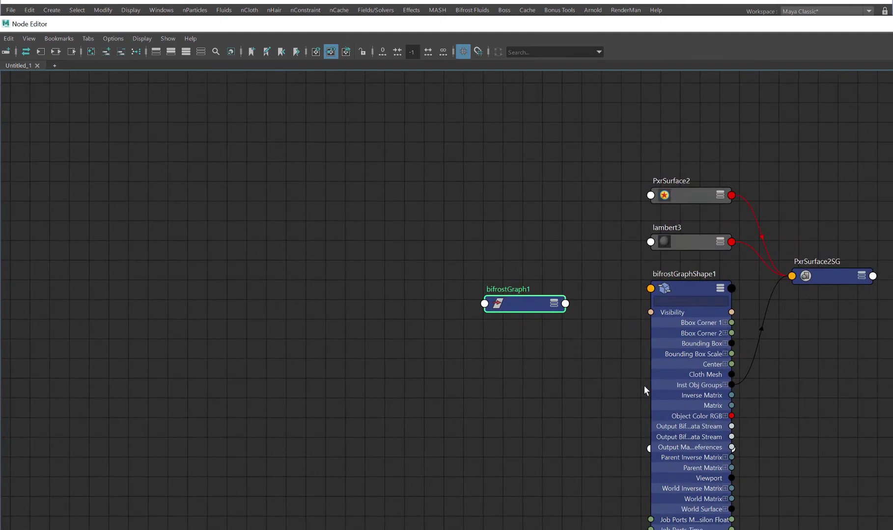
pyautogui.moveTo(694, 296); pyautogui.dragTo(592, 289)
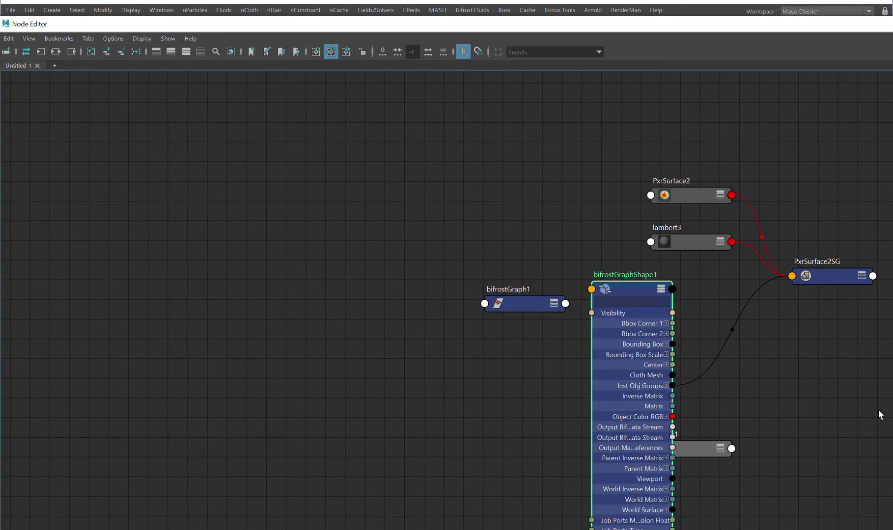
pyautogui.keyDown('alt'); pyautogui.moveTo(716, 456); pyautogui.dragTo(723, 426, button='middle'); pyautogui.keyUp('alt')
pyautogui.moveTo(723, 427); pyautogui.dragTo(798, 428)
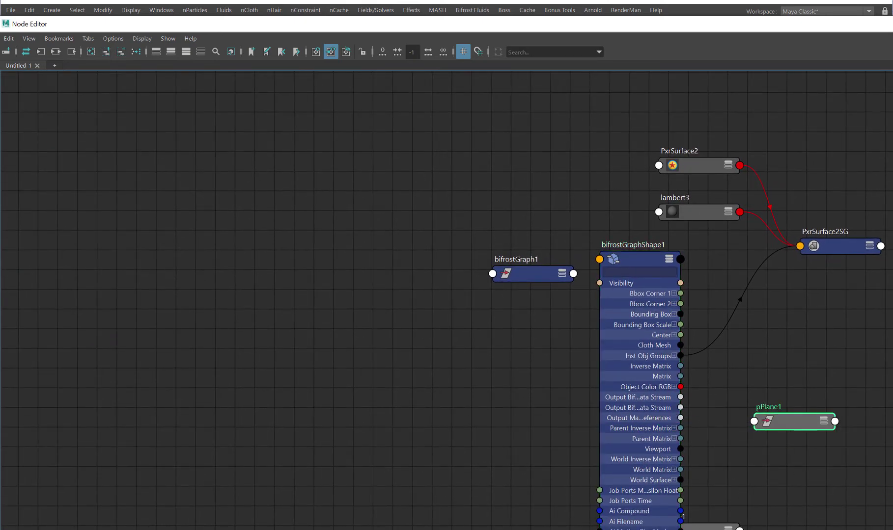
pyautogui.moveTo(707, 527); pyautogui.dragTo(346, 374)
pyautogui.moveTo(779, 424); pyautogui.dragTo(436, 346)
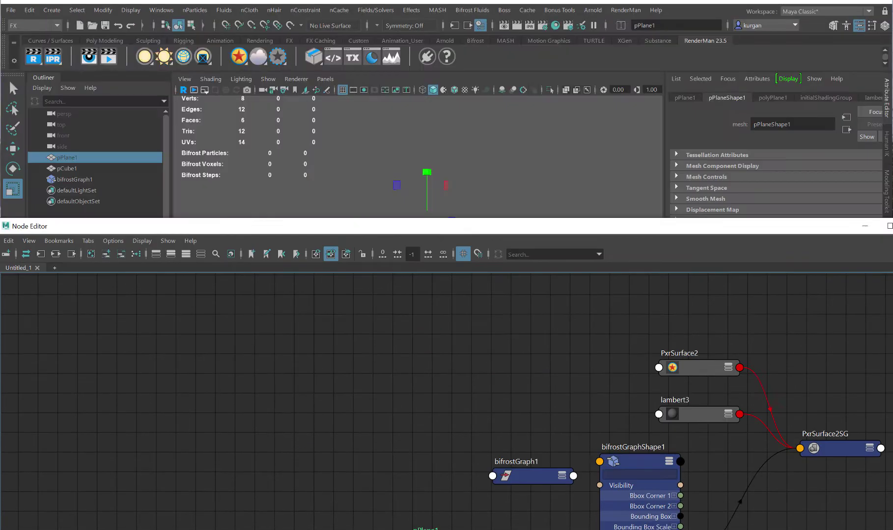
pyautogui.moveTo(817, 232); pyautogui.dragTo(753, 30)
pyautogui.keyDown('alt'); pyautogui.moveTo(734, 319); pyautogui.dragTo(585, 230, button='middle'); pyautogui.keyUp('alt')
pyautogui.keyDown('alt'); pyautogui.moveTo(680, 321); pyautogui.dragTo(604, 286, button='middle'); pyautogui.keyUp('alt')
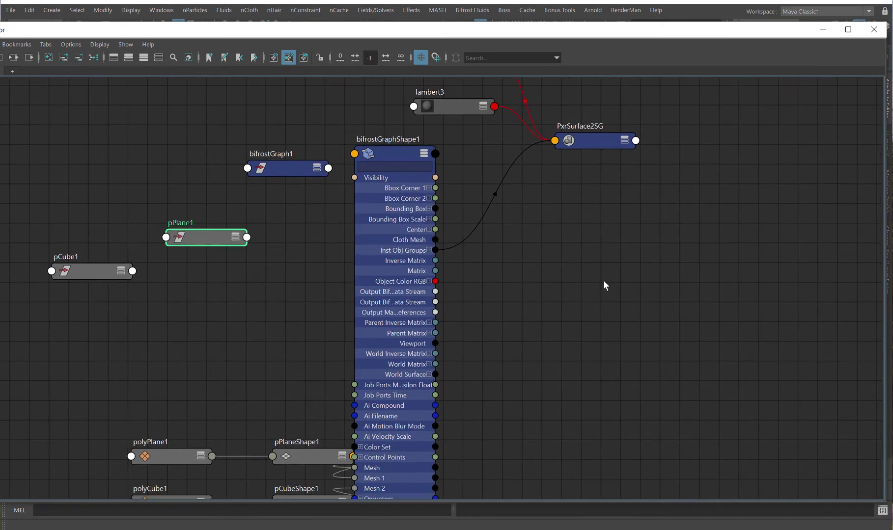
# - Add a bifrostGeoToMaya node and connect the Cloth Mesh output to its Bifrost Geo input
pyautogui.press('Tab')
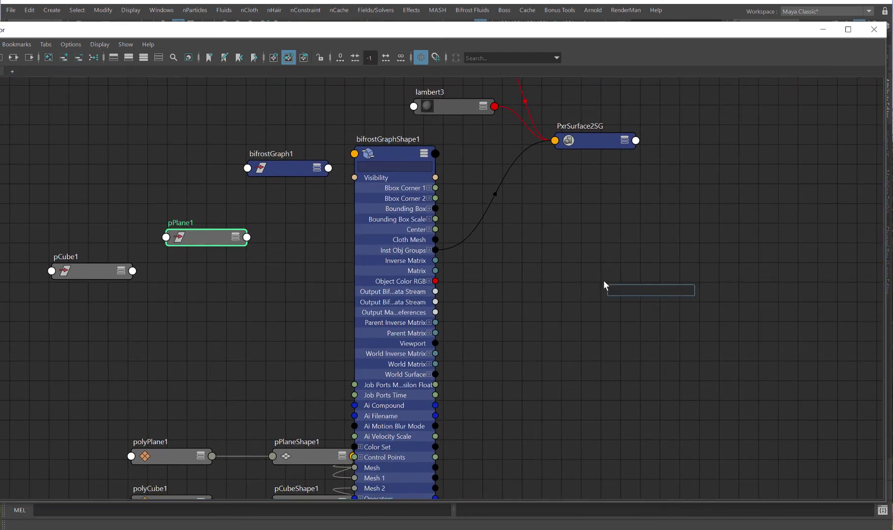
pyautogui.write('bifro')
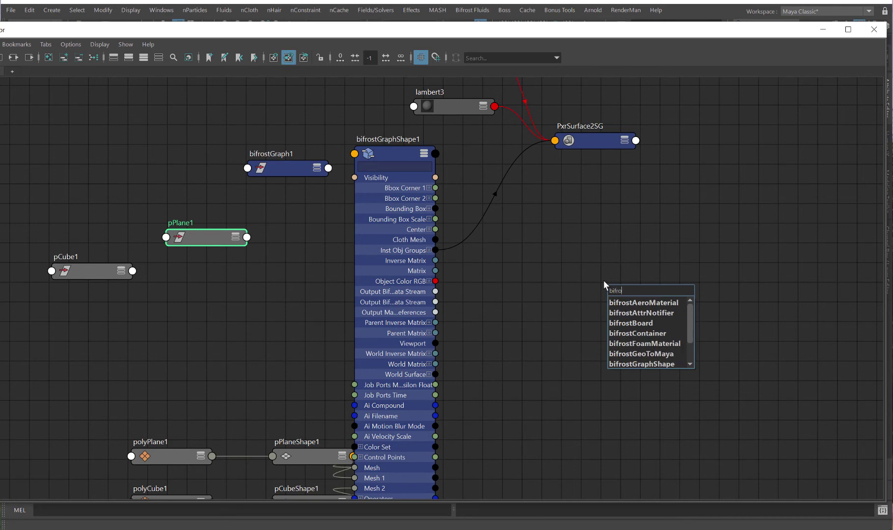
pyautogui.click(631, 354)
pyautogui.moveTo(648, 298); pyautogui.dragTo(608, 282)
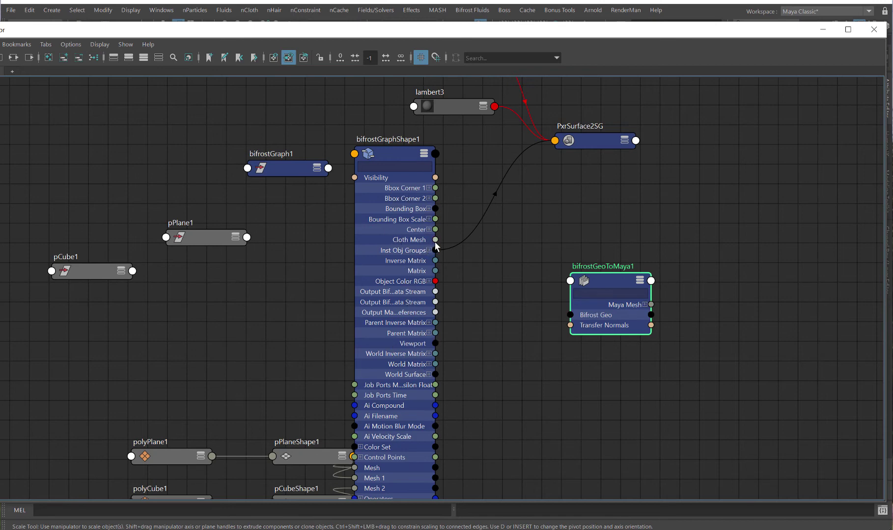
pyautogui.moveTo(435, 240); pyautogui.dragTo(570, 315)
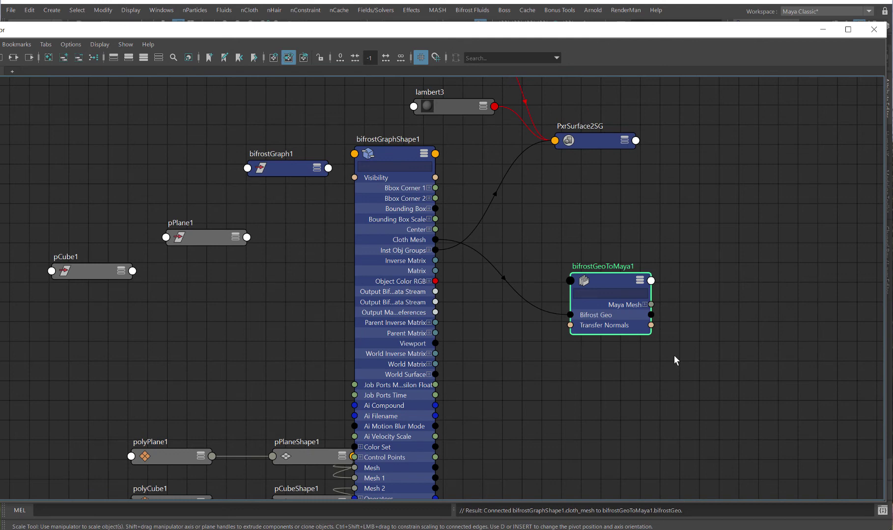
# - Add a mesh node and connect Maya Mesh[0] to polySurfaceShape1's inMesh, then minimize the editor
pyautogui.press('Tab')
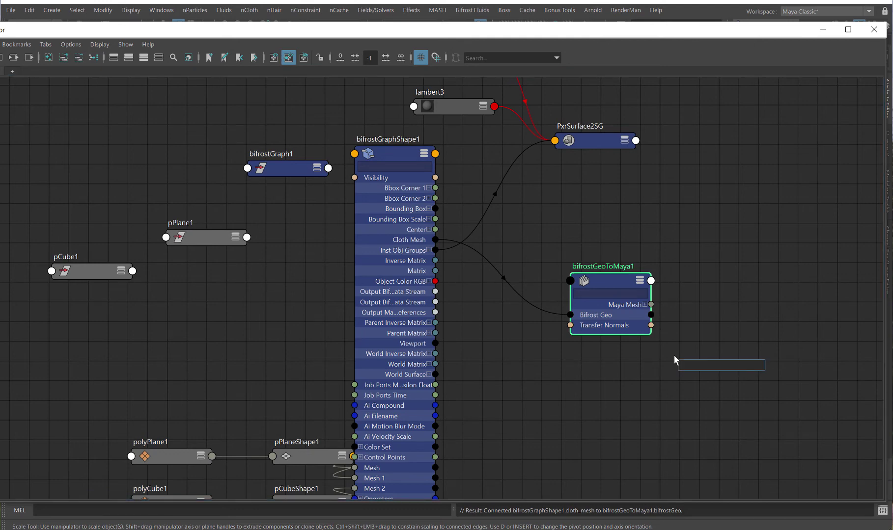
pyautogui.write('mesh')
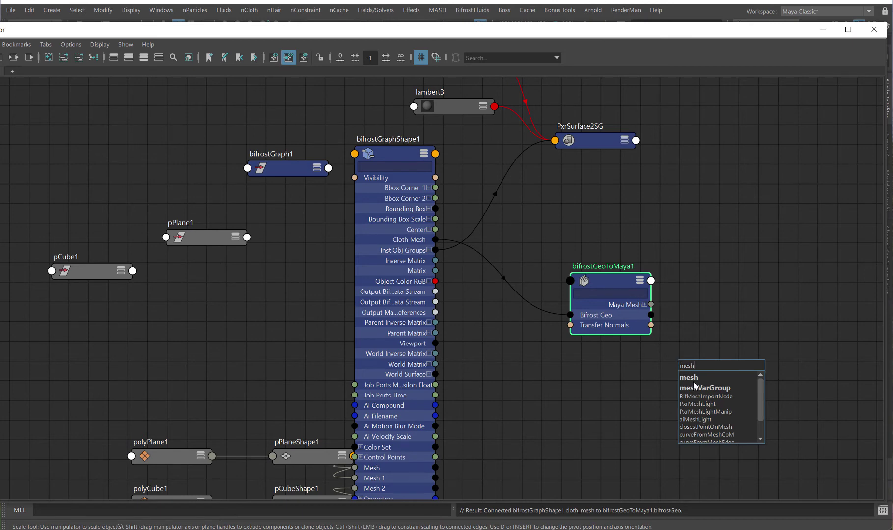
pyautogui.click(717, 378)
pyautogui.moveTo(751, 376); pyautogui.dragTo(746, 261)
pyautogui.moveTo(819, 369); pyautogui.dragTo(775, 355)
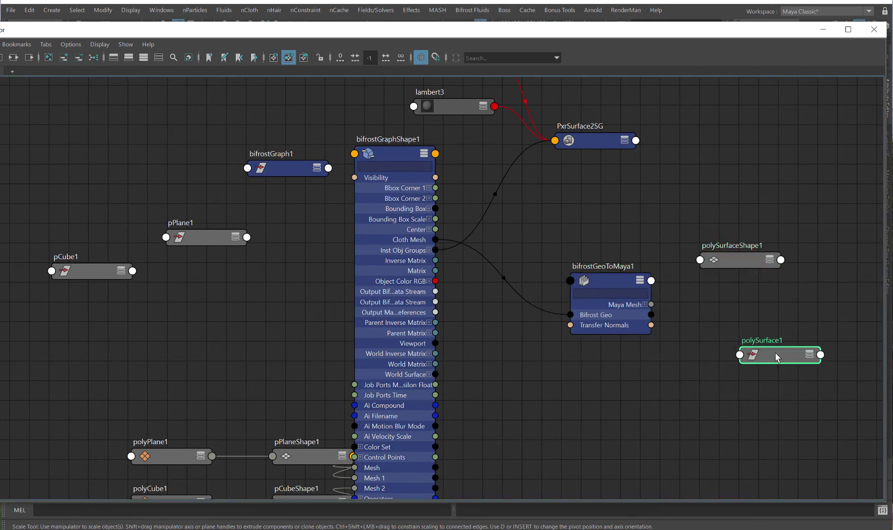
pyautogui.click(651, 305)
pyautogui.moveTo(651, 315); pyautogui.dragTo(701, 263)
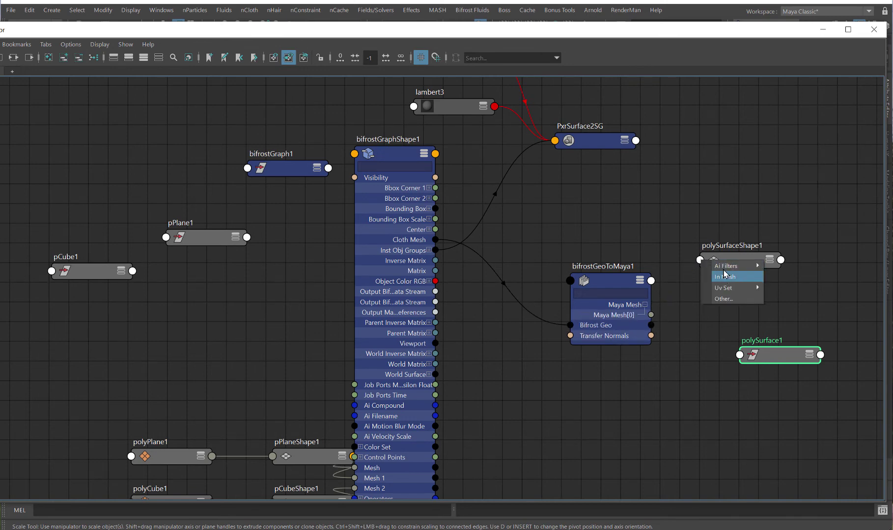
pyautogui.click(735, 283)
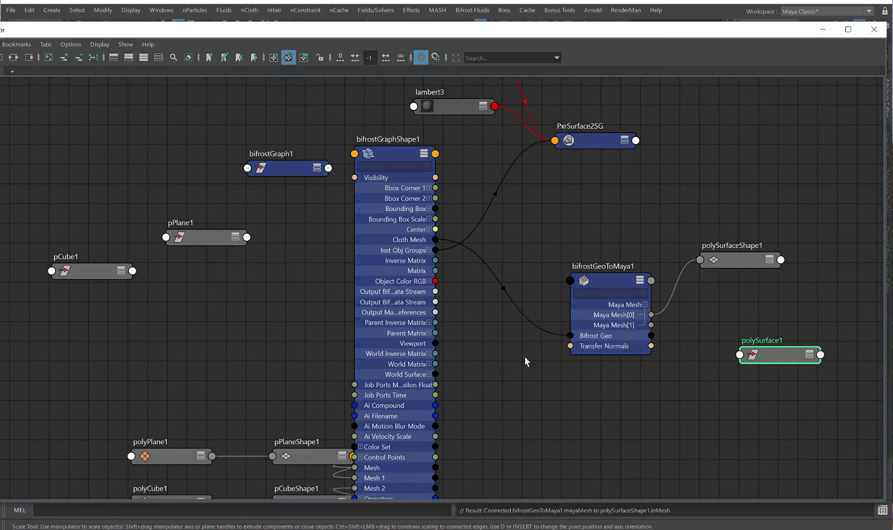
pyautogui.click(822, 30)
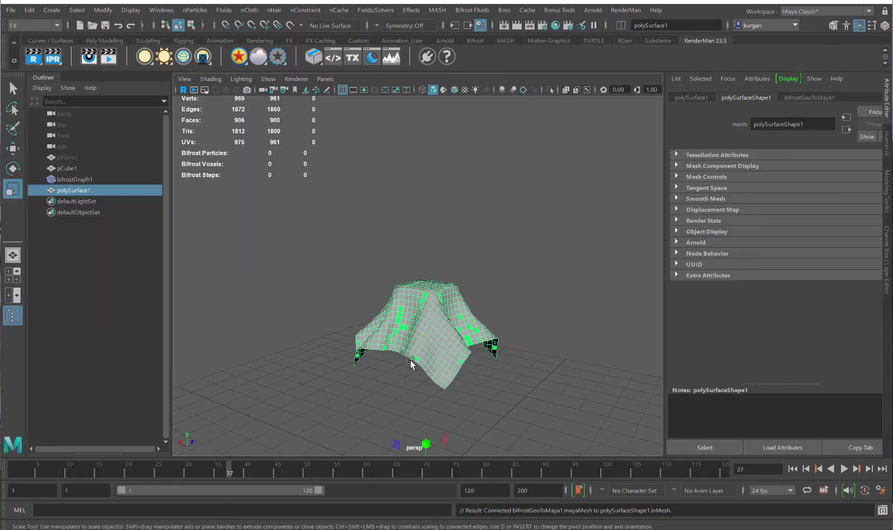
# - Hide bifrostGraph1, give polySurface1 a new PxrSurface3 material, and open the RenderMan Preset Browser
pyautogui.click(75, 179)
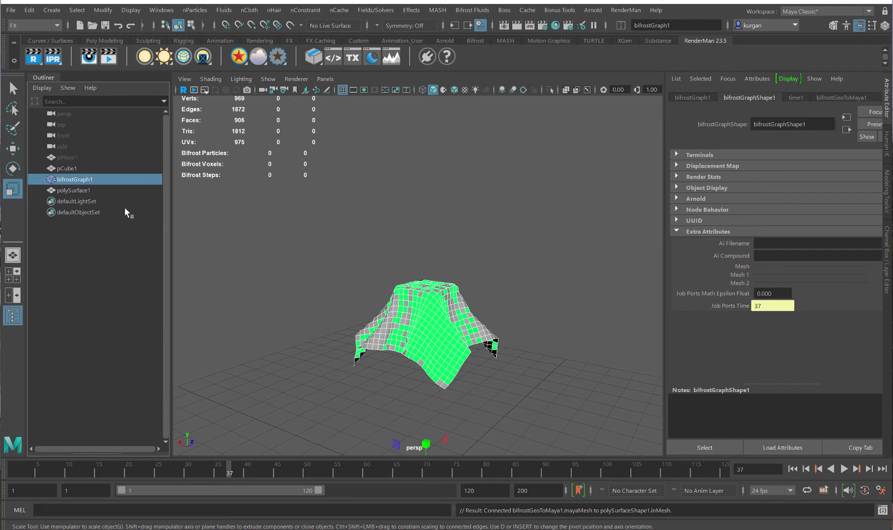
pyautogui.click(220, 215)
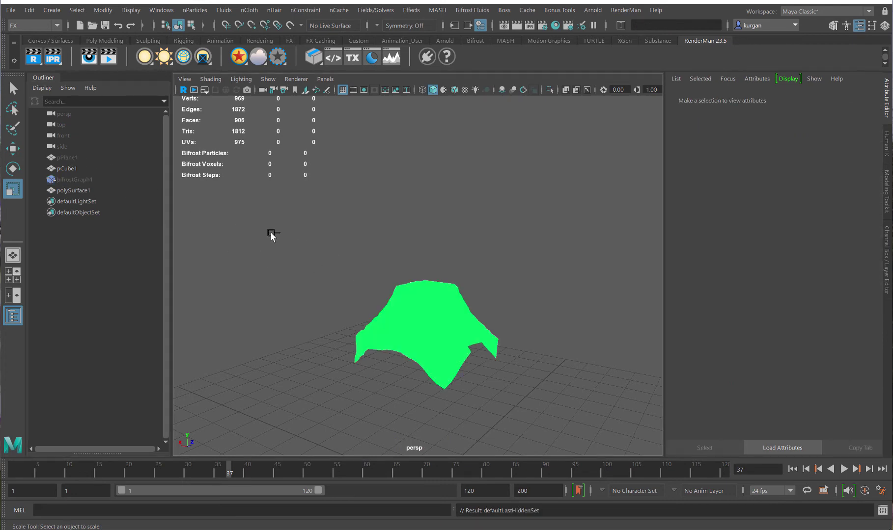
pyautogui.click(409, 343)
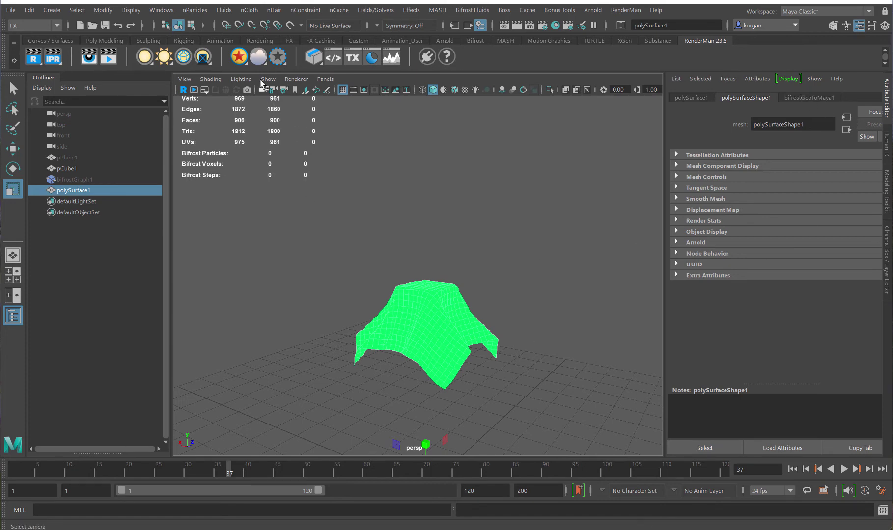
pyautogui.click(240, 59)
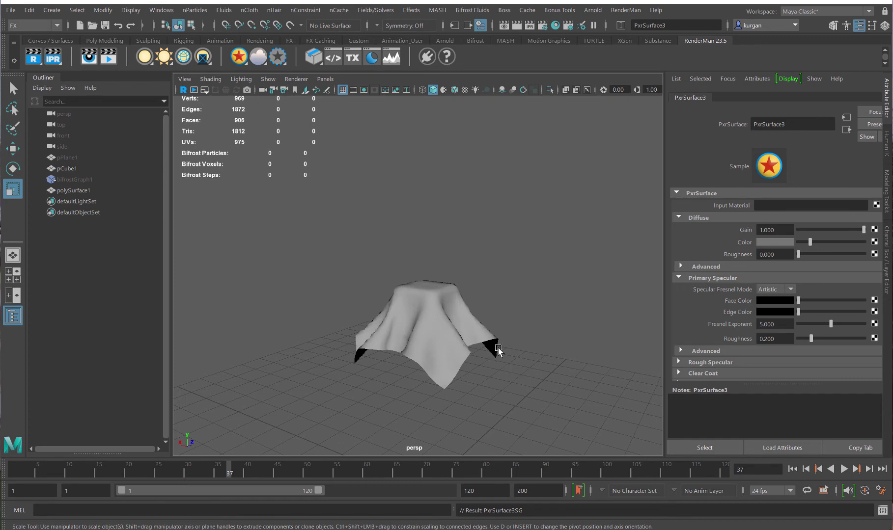
pyautogui.click(372, 57)
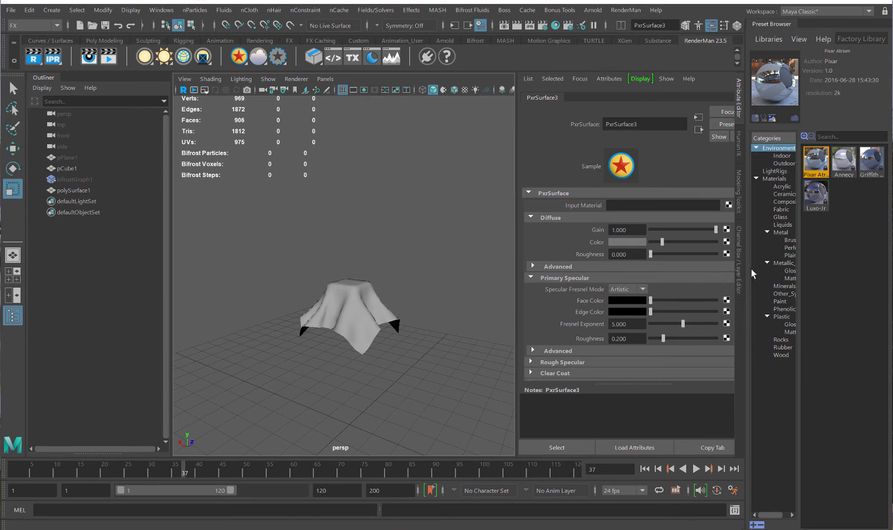
# - Widen the Preset Browser and import-and-assign the Fabric red-fabric preset to the draped cloth
pyautogui.moveTo(745, 269); pyautogui.dragTo(697, 271)
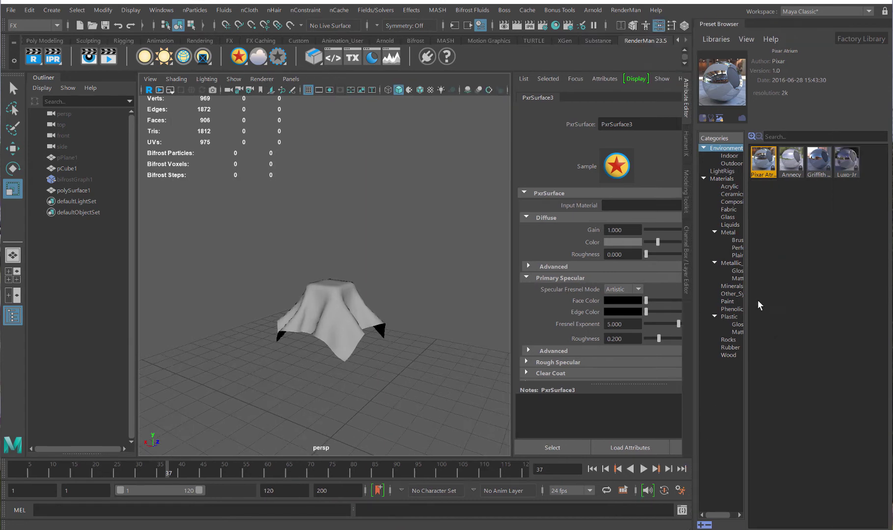
pyautogui.moveTo(747, 299); pyautogui.dragTo(812, 299)
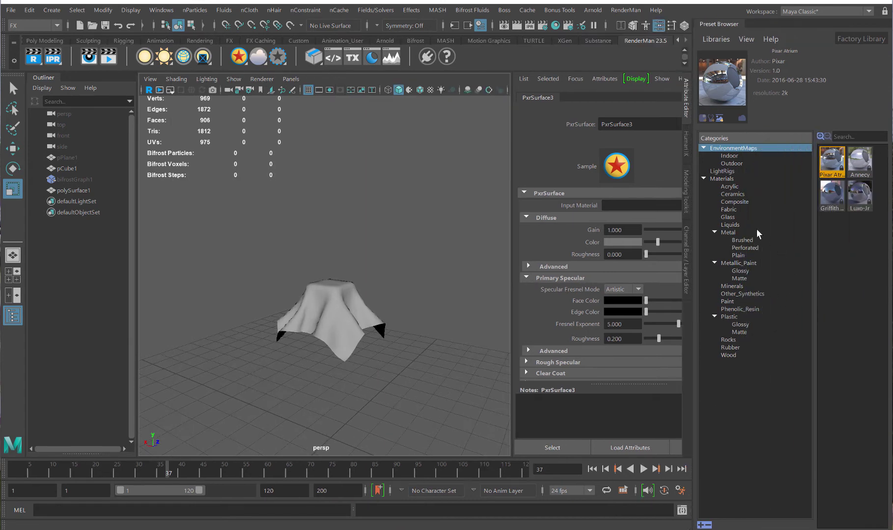
pyautogui.click(729, 210)
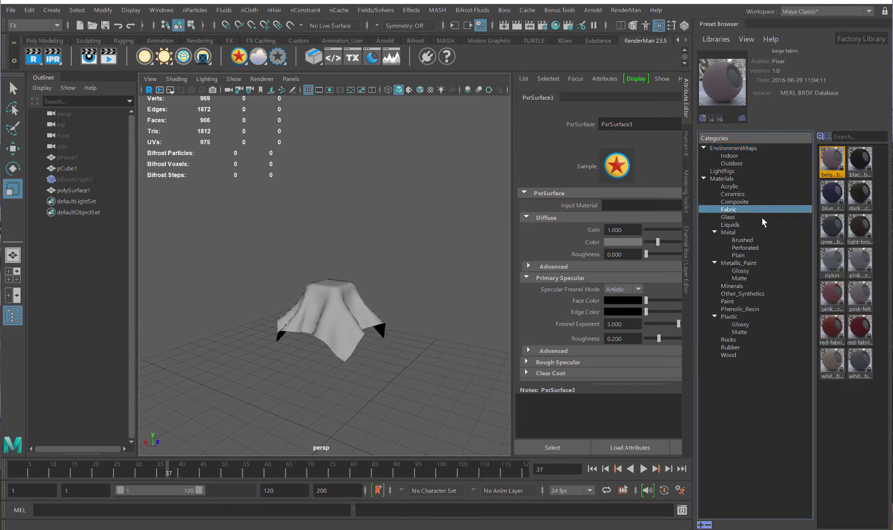
pyautogui.rightClick(840, 332)
pyautogui.click(852, 337)
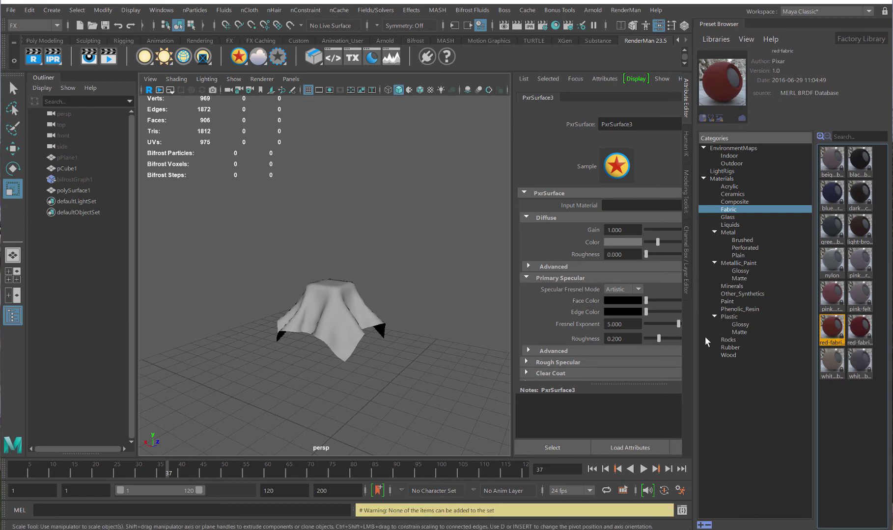
pyautogui.click(351, 341)
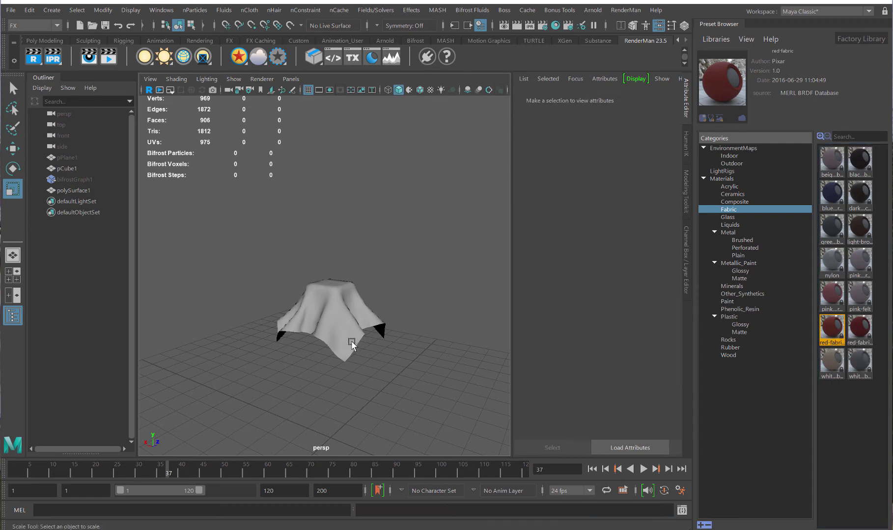
pyautogui.rightClick(829, 341)
pyautogui.click(855, 339)
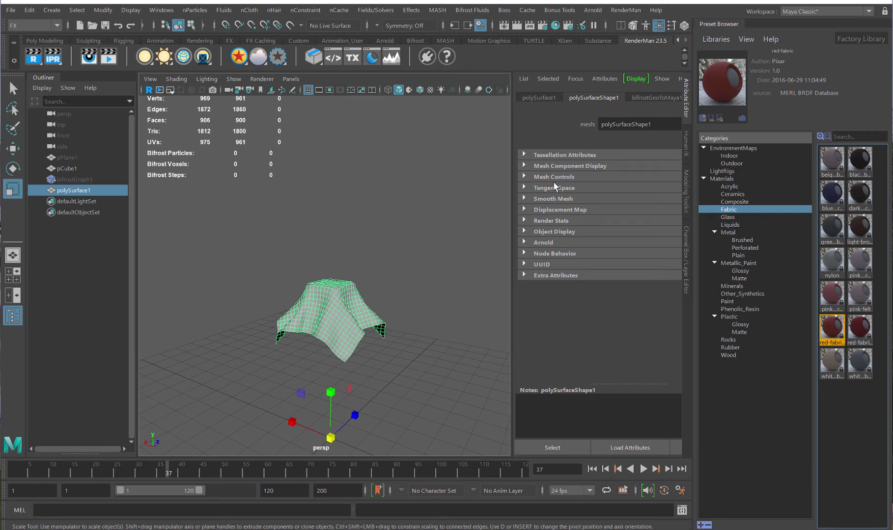
# - Collapse the browser, review red_fabric1's surface settings in the Attribute Editor, then select the cloth and cube
pyautogui.click(718, 24)
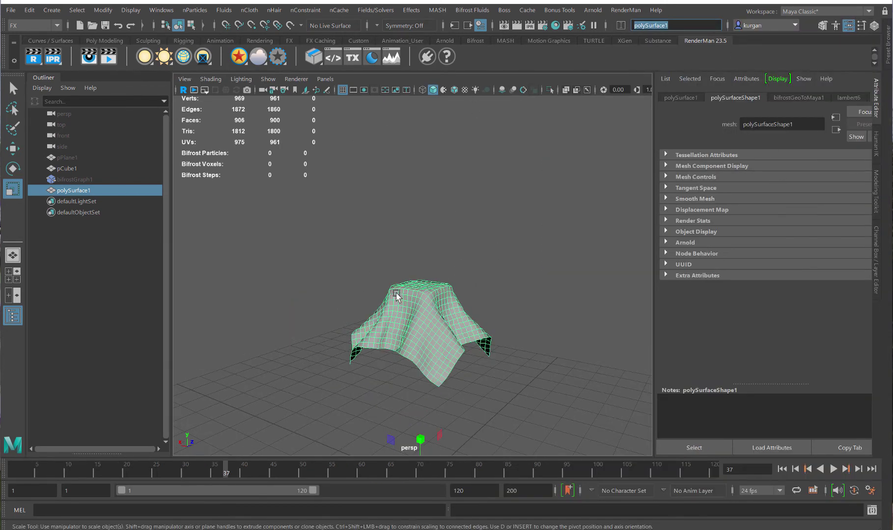
pyautogui.keyDown('alt'); pyautogui.moveTo(383, 287); pyautogui.dragTo(443, 265); pyautogui.keyUp('alt')
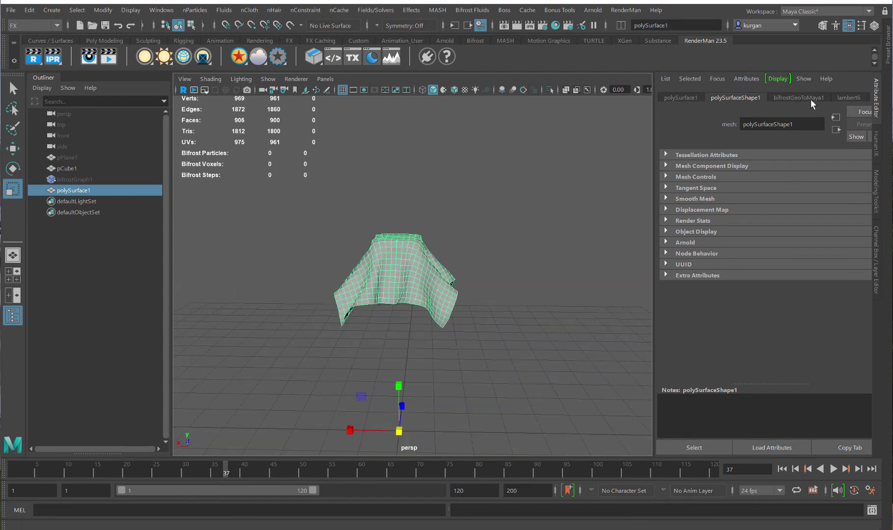
pyautogui.click(848, 101)
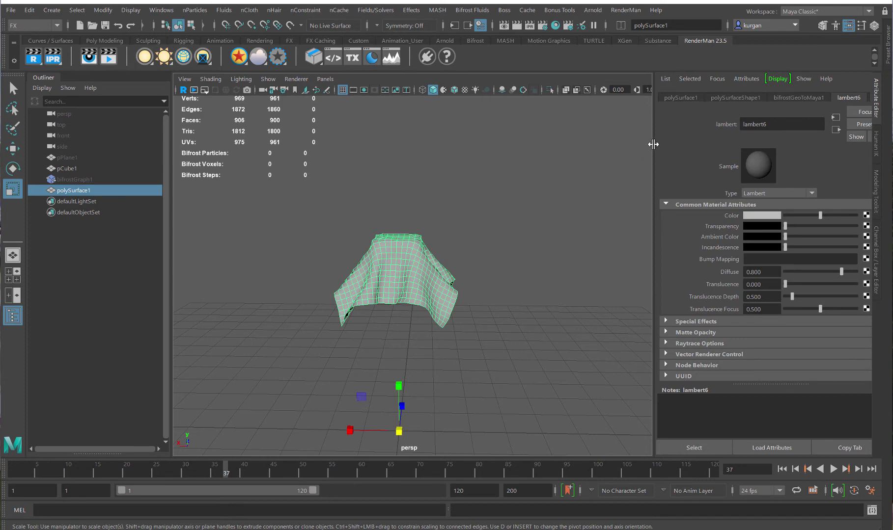
pyautogui.moveTo(654, 144); pyautogui.dragTo(602, 146)
pyautogui.click(840, 97)
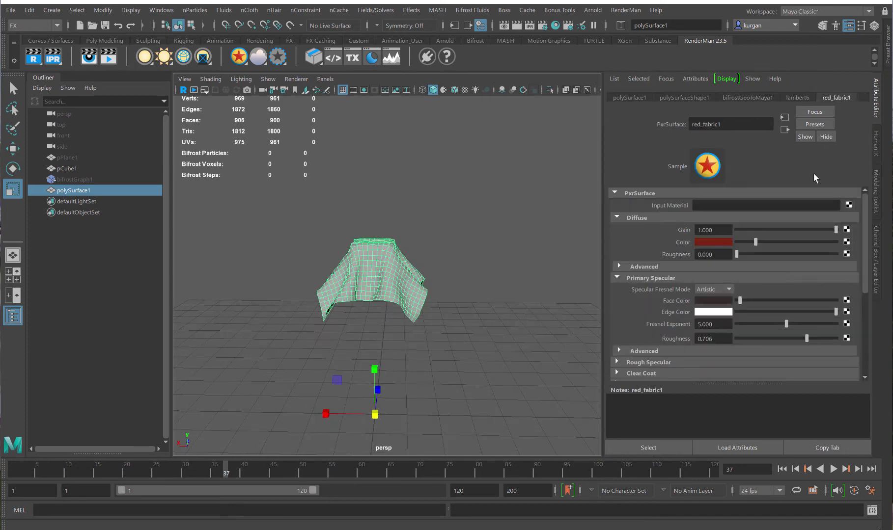
pyautogui.keyDown('alt'); pyautogui.moveTo(369, 297); pyautogui.dragTo(392, 287, button='middle'); pyautogui.keyUp('alt')
pyautogui.keyDown('alt'); pyautogui.moveTo(392, 286); pyautogui.dragTo(429, 299); pyautogui.keyUp('alt')
pyautogui.keyDown('alt'); pyautogui.moveTo(428, 299); pyautogui.dragTo(462, 315, button='right'); pyautogui.keyUp('alt')
pyautogui.keyDown('alt'); pyautogui.moveTo(362, 342); pyautogui.dragTo(399, 284); pyautogui.keyUp('alt')
pyautogui.keyDown('shift'); pyautogui.click(395, 295); pyautogui.keyUp('shift')
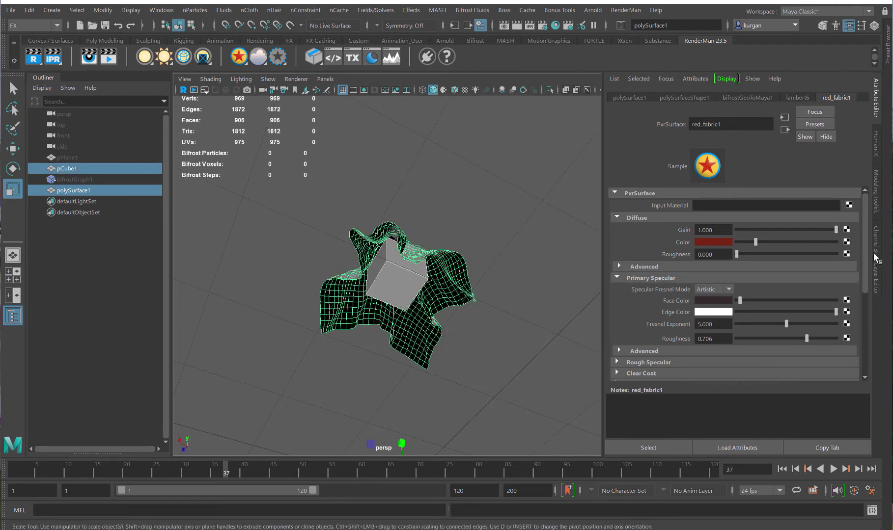
# - Assign the Plastic > Glossy green-plastic preset to the cloth and cube, then add a PxrDomeLight
pyautogui.click(886, 47)
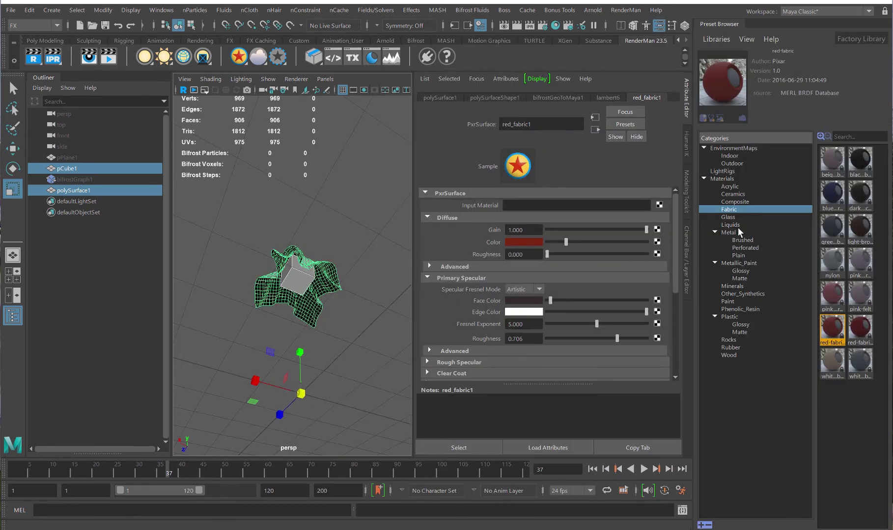
pyautogui.click(737, 195)
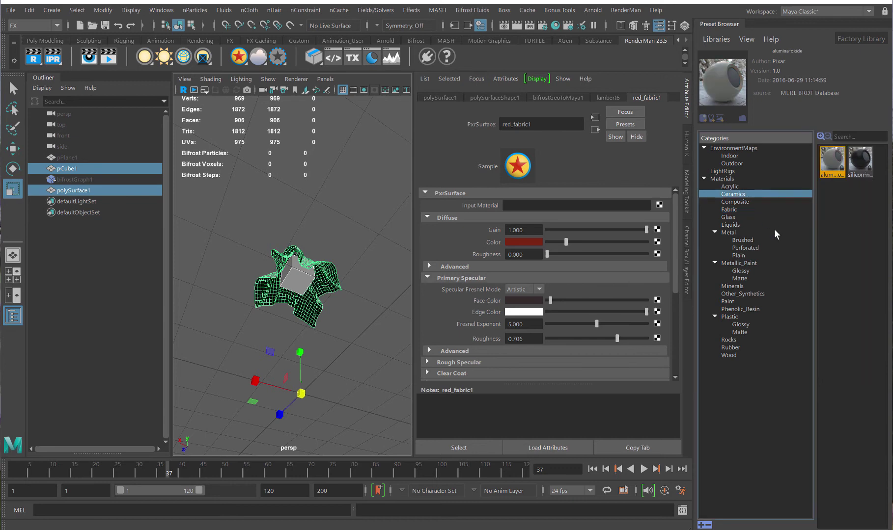
pyautogui.click(740, 271)
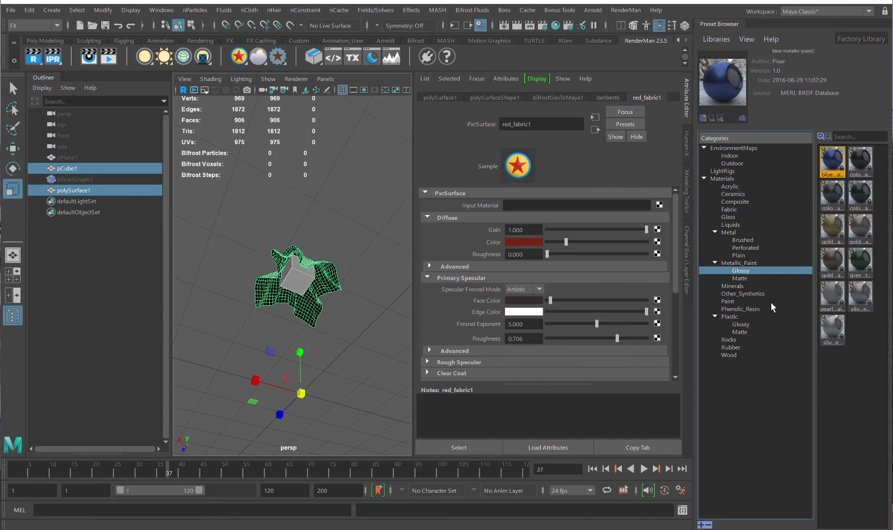
pyautogui.click(742, 279)
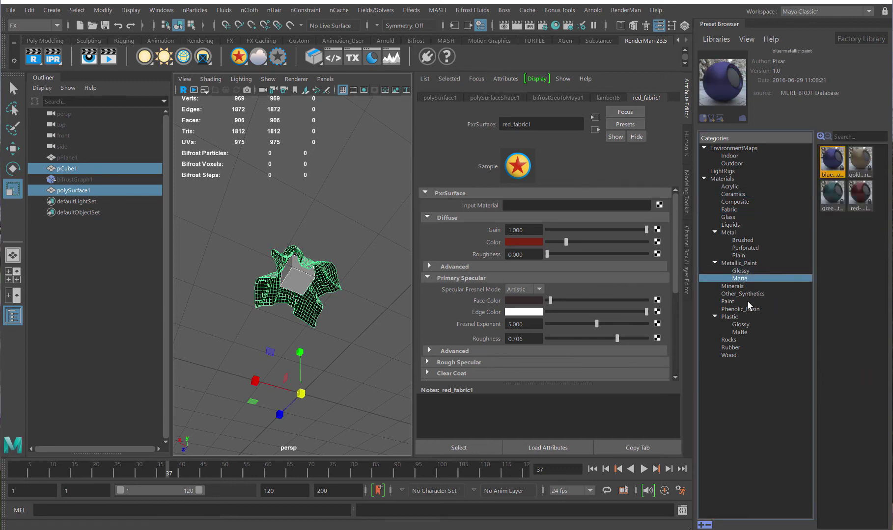
pyautogui.click(739, 325)
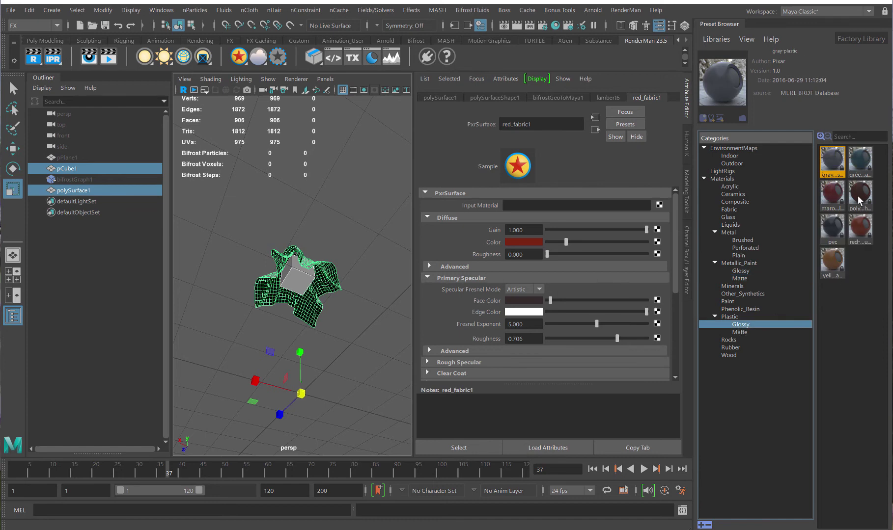
pyautogui.click(855, 162)
pyautogui.rightClick(864, 170)
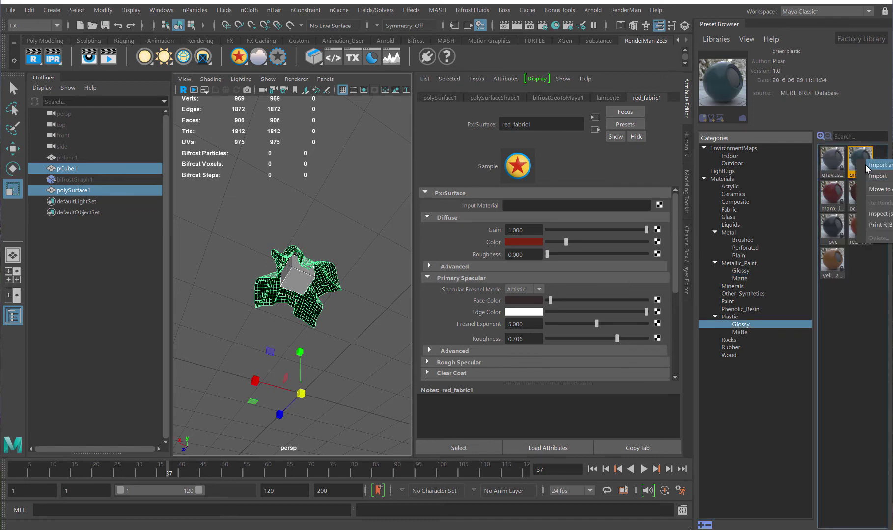
pyautogui.click(866, 165)
pyautogui.keyDown('alt'); pyautogui.moveTo(329, 308); pyautogui.dragTo(336, 343); pyautogui.keyUp('alt')
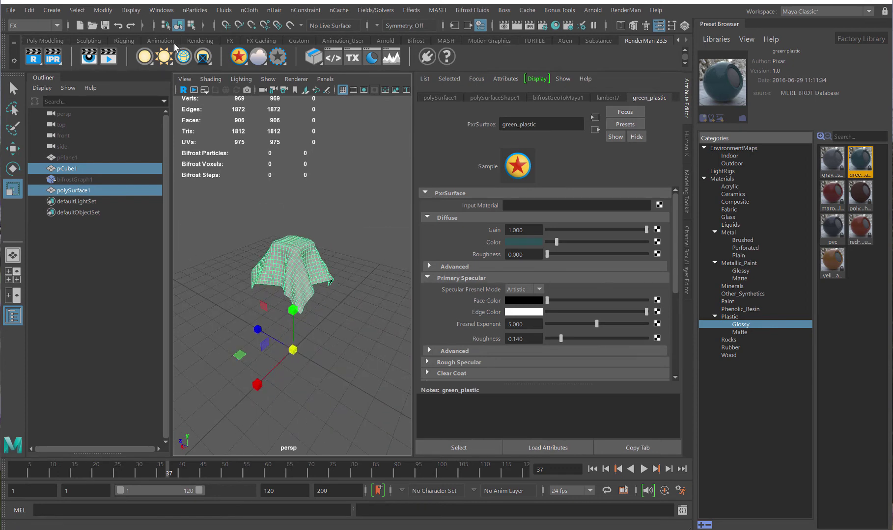
pyautogui.click(164, 56)
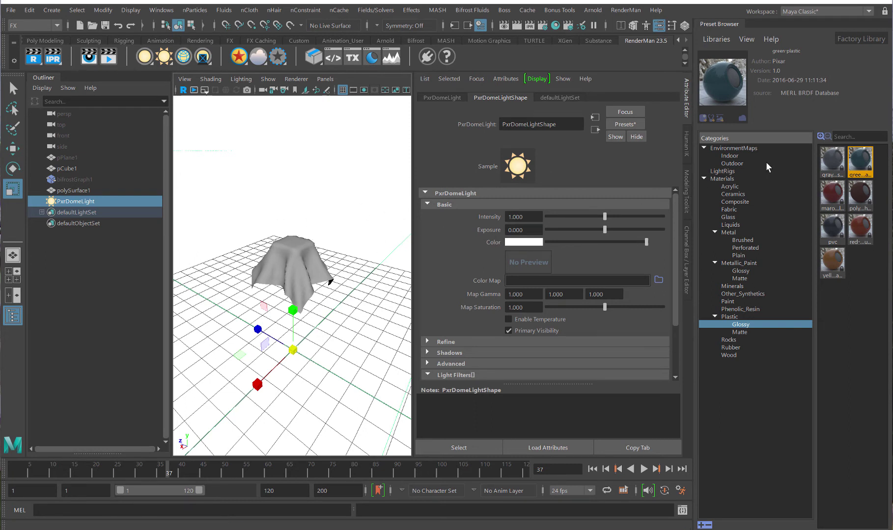
# - Apply the Griffith Observatory outdoor environment map to the dome light and tilt the view toward the horizon
pyautogui.click(733, 164)
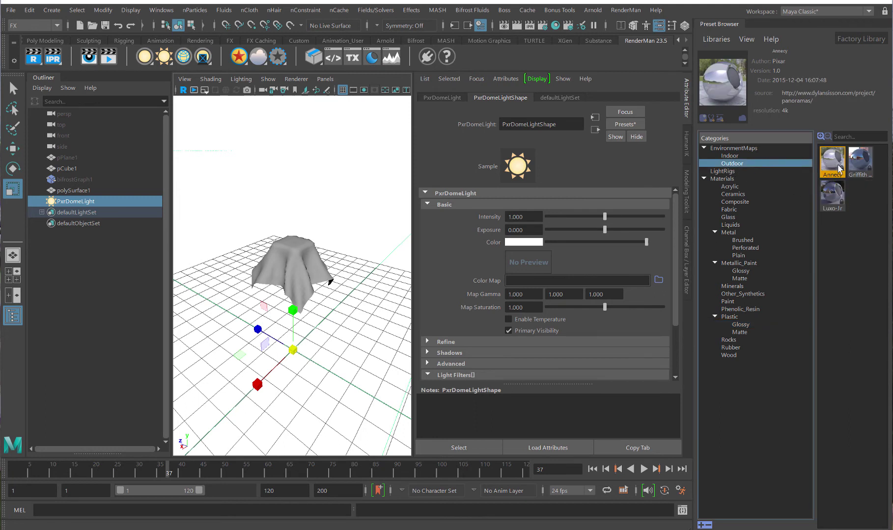
pyautogui.moveTo(859, 162); pyautogui.dragTo(402, 270)
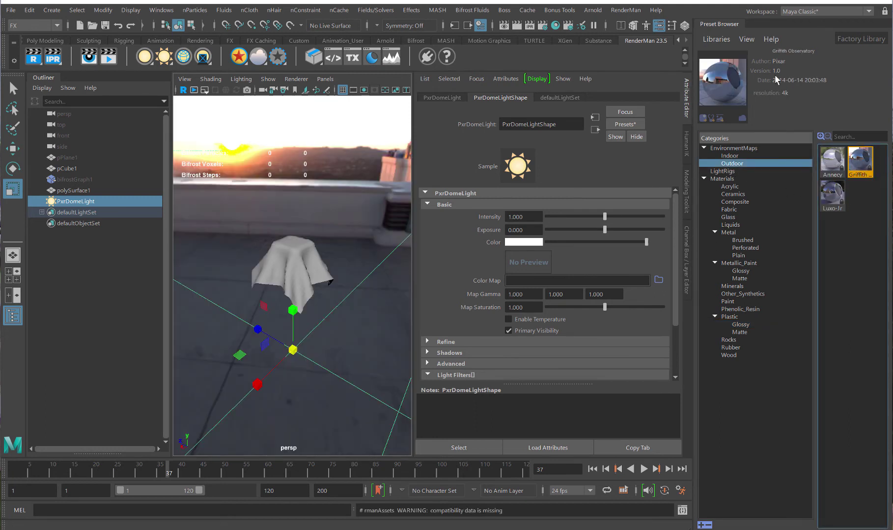
pyautogui.click(718, 25)
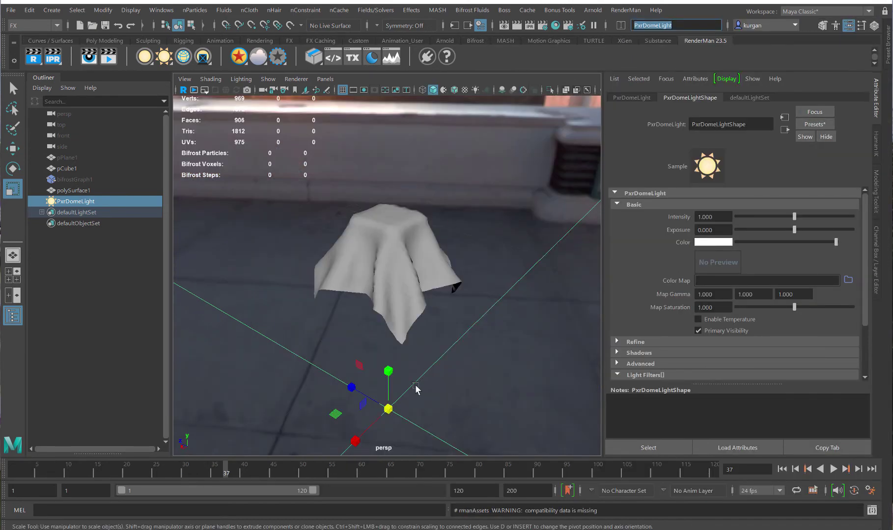
pyautogui.keyDown('alt'); pyautogui.moveTo(459, 295); pyautogui.dragTo(417, 298); pyautogui.keyUp('alt')
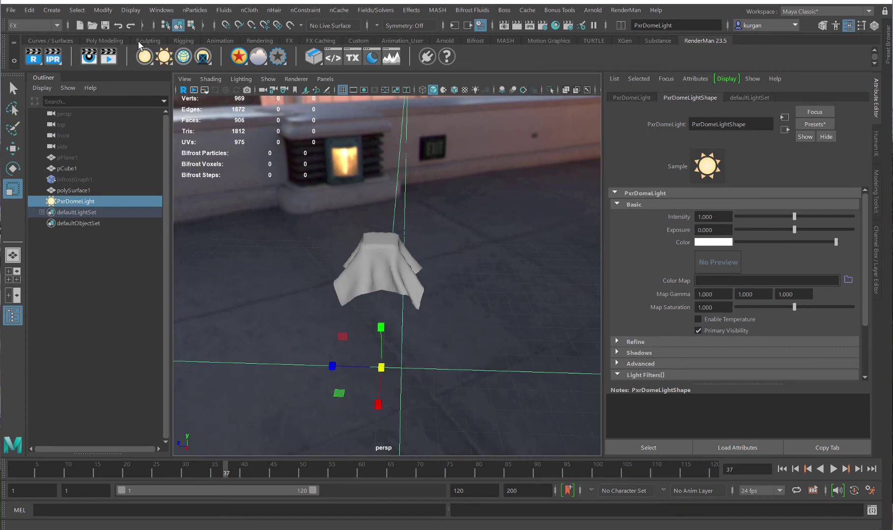
# - Create polygon plane pPlane2, scale it into a wide ground, and move it up under the cloth
pyautogui.click(103, 42)
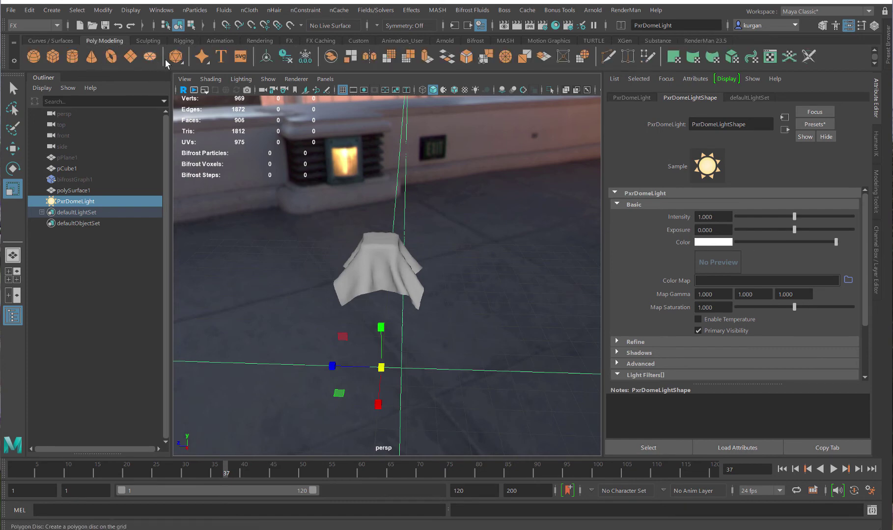
pyautogui.click(130, 57)
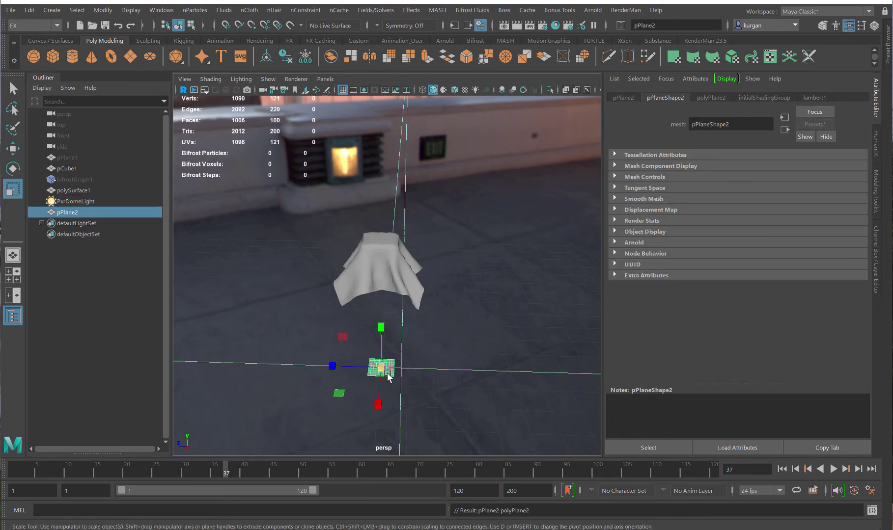
pyautogui.moveTo(385, 369); pyautogui.dragTo(483, 379)
pyautogui.press('w')
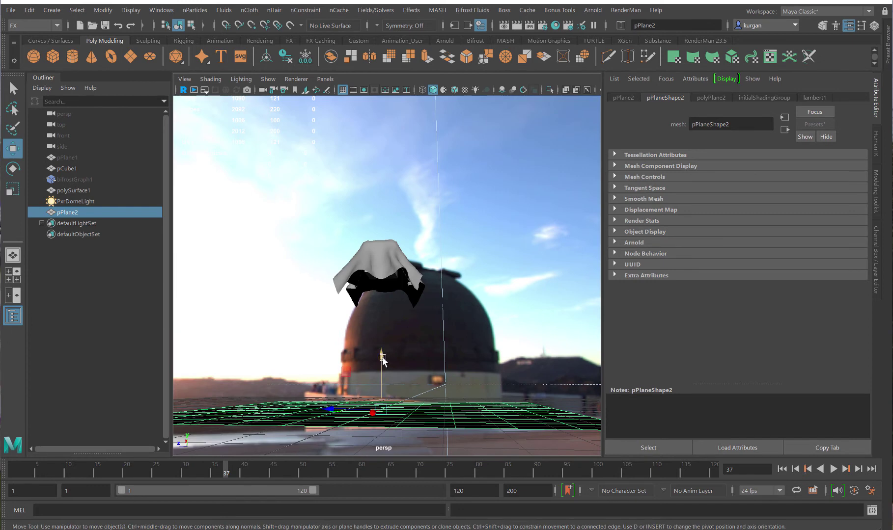
pyautogui.moveTo(380, 355); pyautogui.dragTo(455, 333)
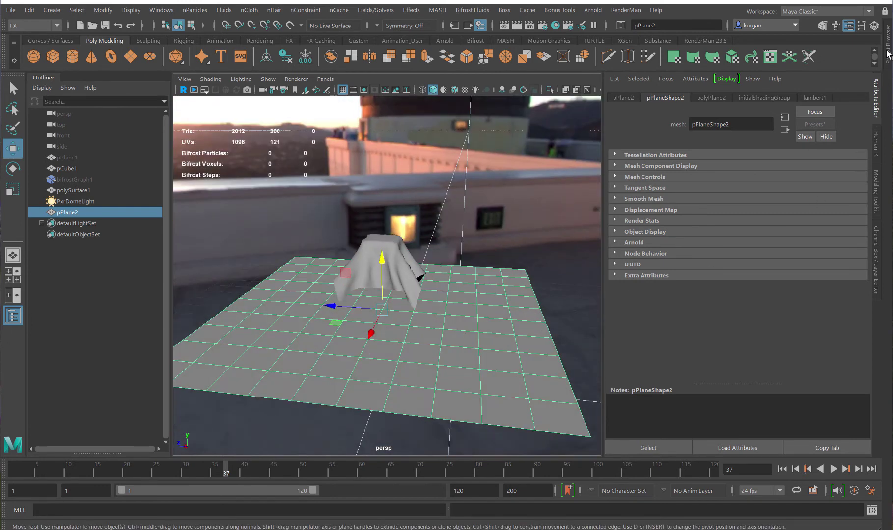
# - Assign the Phenolic_Resin specular_white_phenolic preset material to pPlane2
pyautogui.click(888, 49)
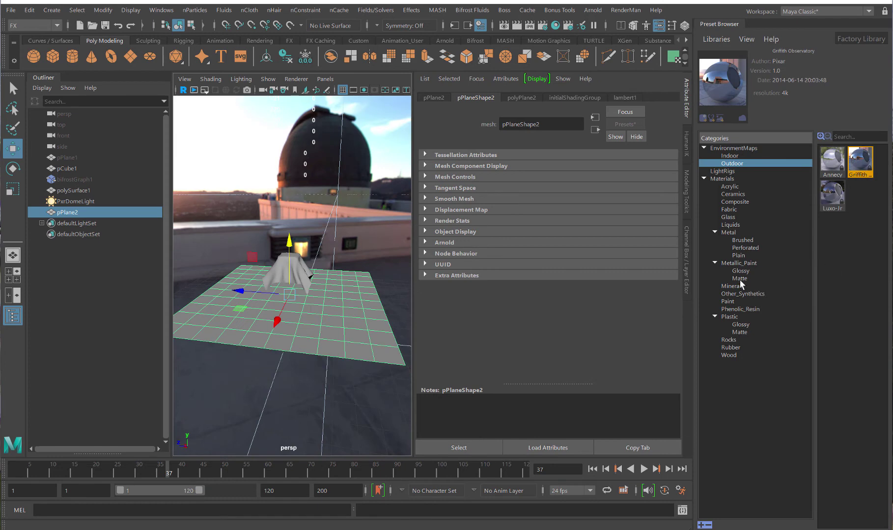
pyautogui.click(739, 309)
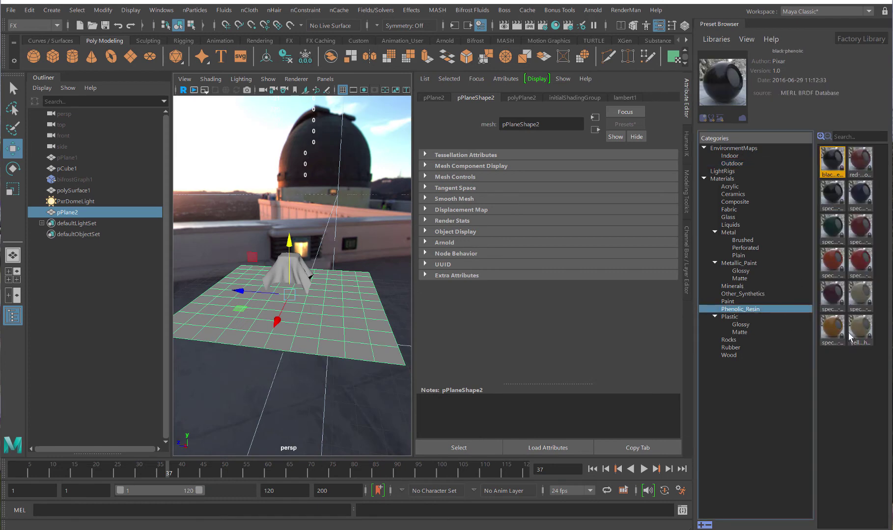
pyautogui.doubleClick(864, 307)
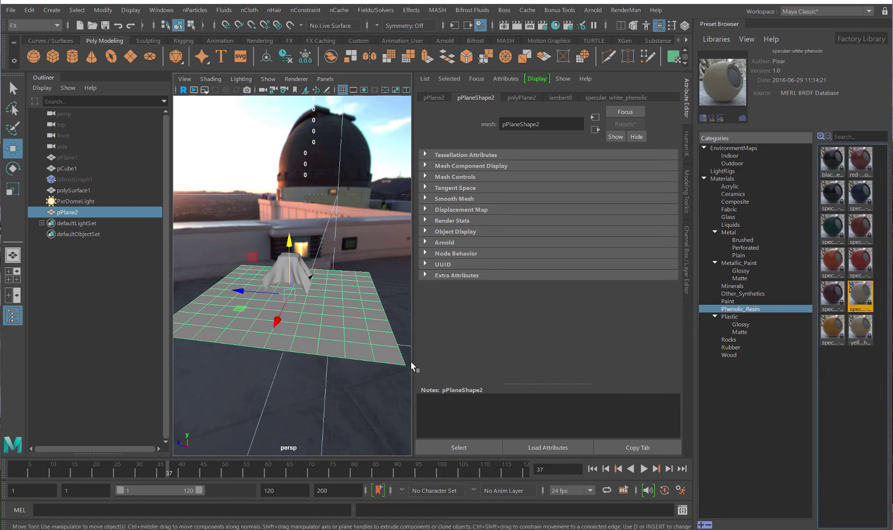
pyautogui.click(725, 27)
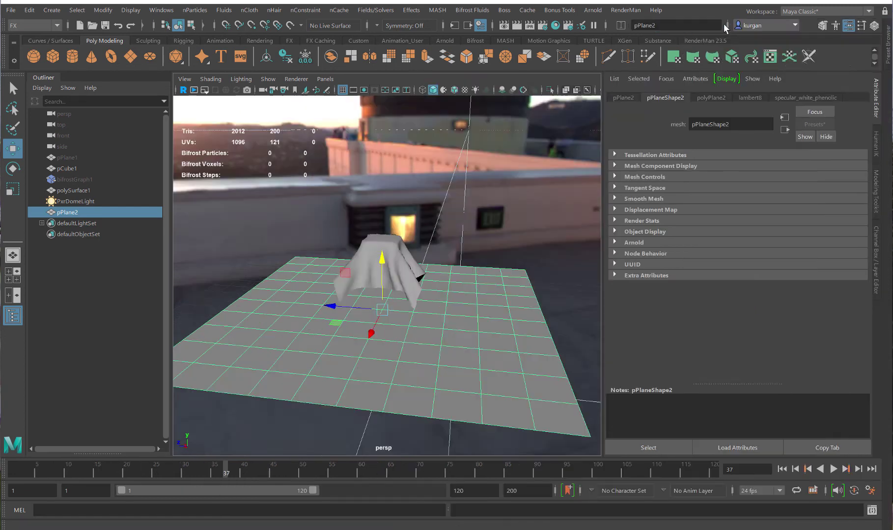
# - Widen the 3D view, then click the cloth and pCube1 in the Outliner before selecting pPlane2
pyautogui.moveTo(603, 181); pyautogui.dragTo(701, 181)
pyautogui.scroll(5, 510, 279)
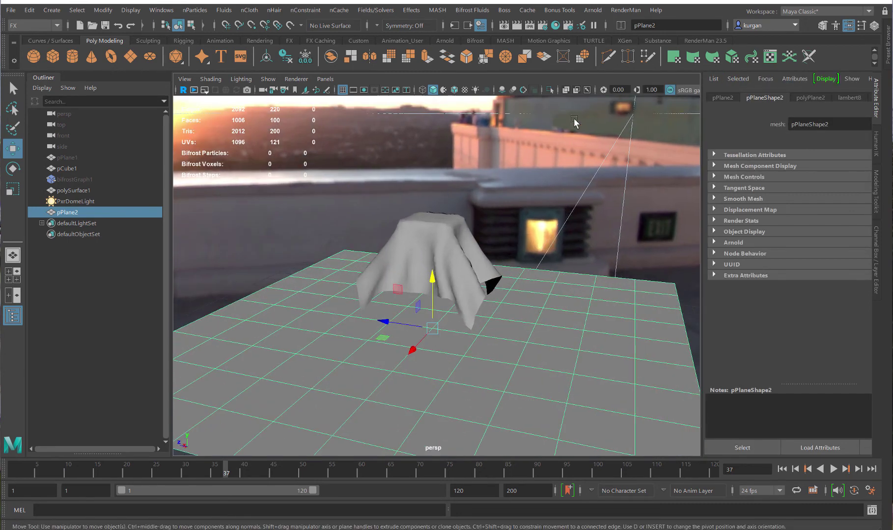
pyautogui.click(542, 26)
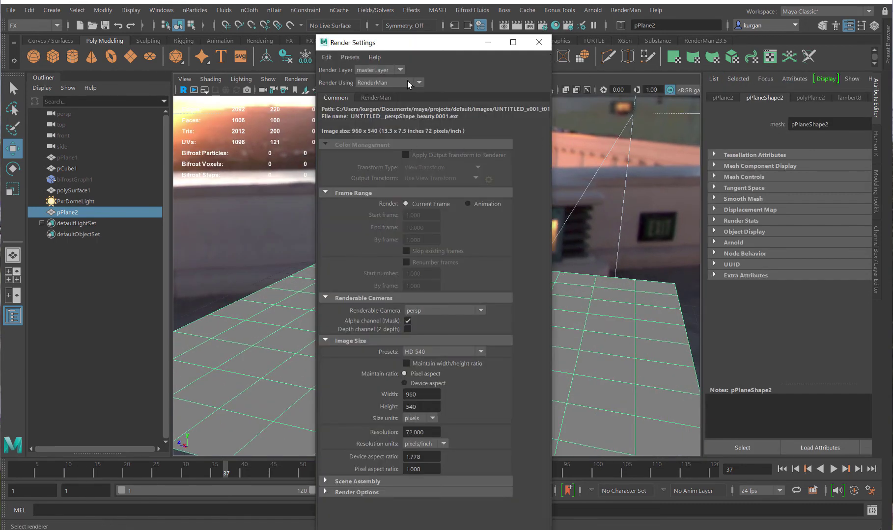
pyautogui.click(539, 43)
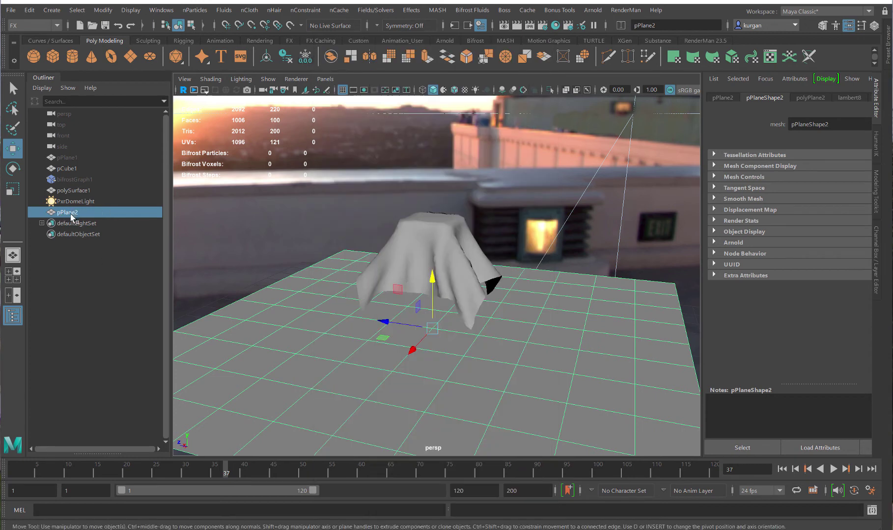
pyautogui.click(72, 190)
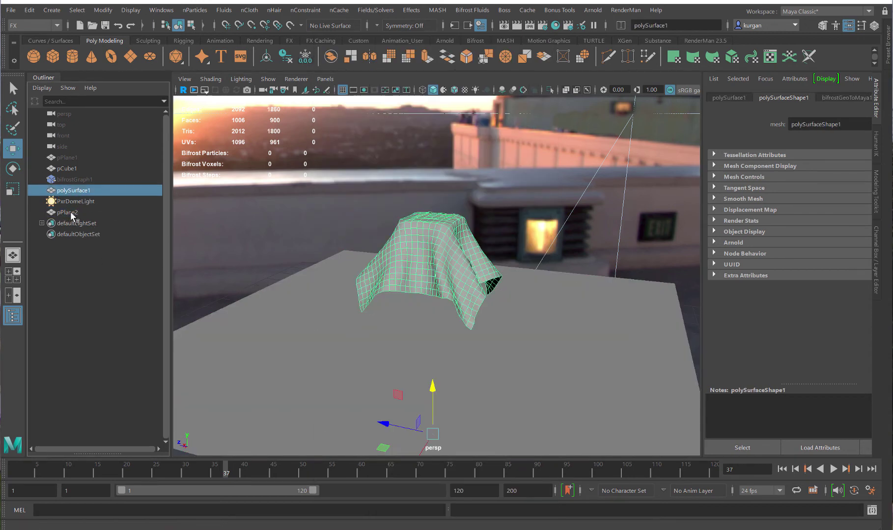
pyautogui.click(65, 170)
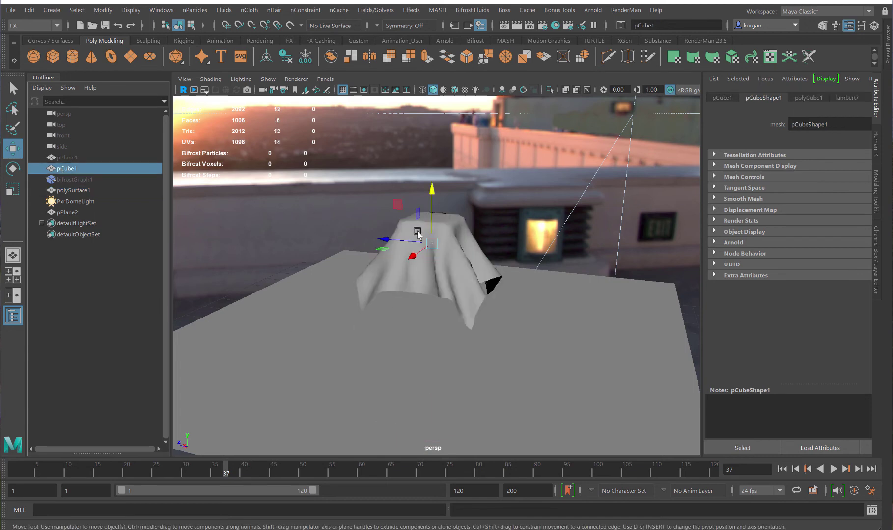
pyautogui.click(69, 212)
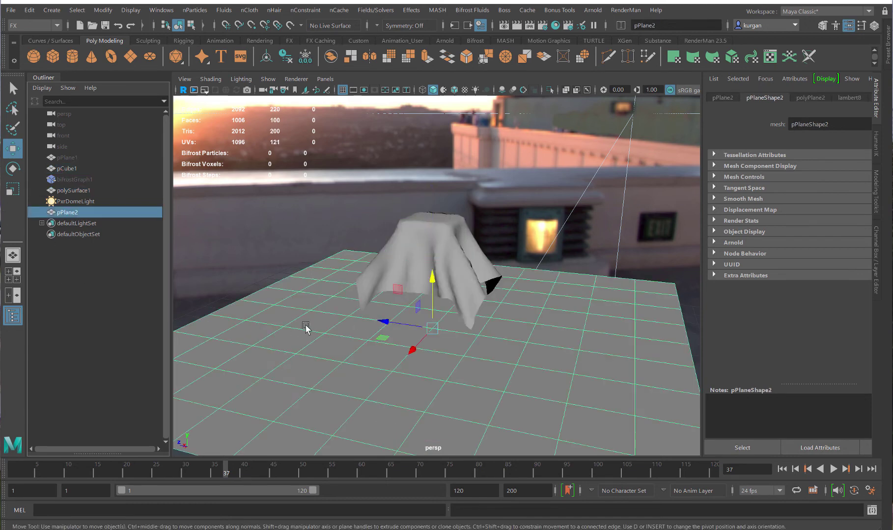
# - Render frame 37 in RenderMan, zoom in on the draped cloth, then close the viewer
pyautogui.click(516, 26)
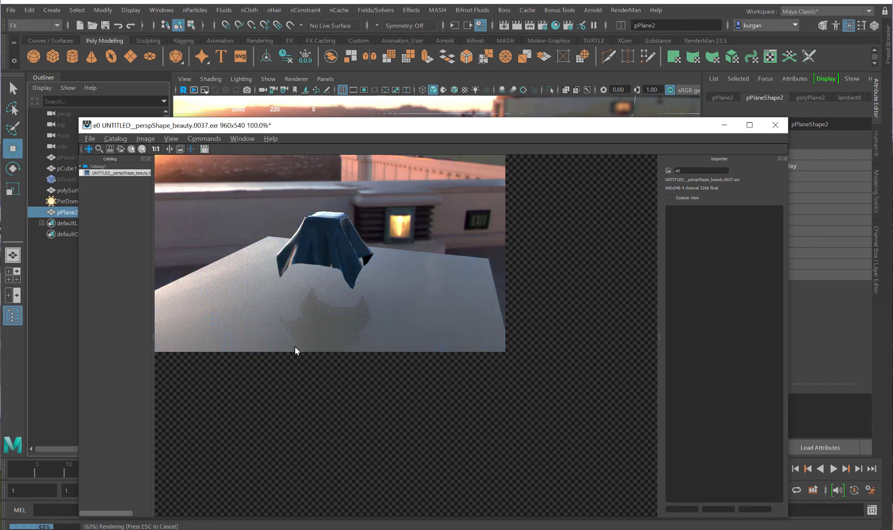
pyautogui.scroll(10, 306, 278)
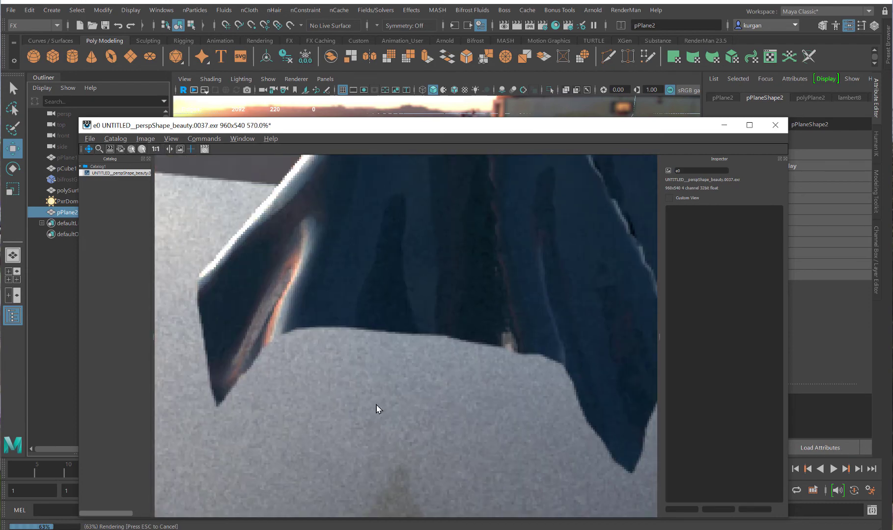
pyautogui.scroll(-5, 483, 360)
pyautogui.scroll(5, 488, 356)
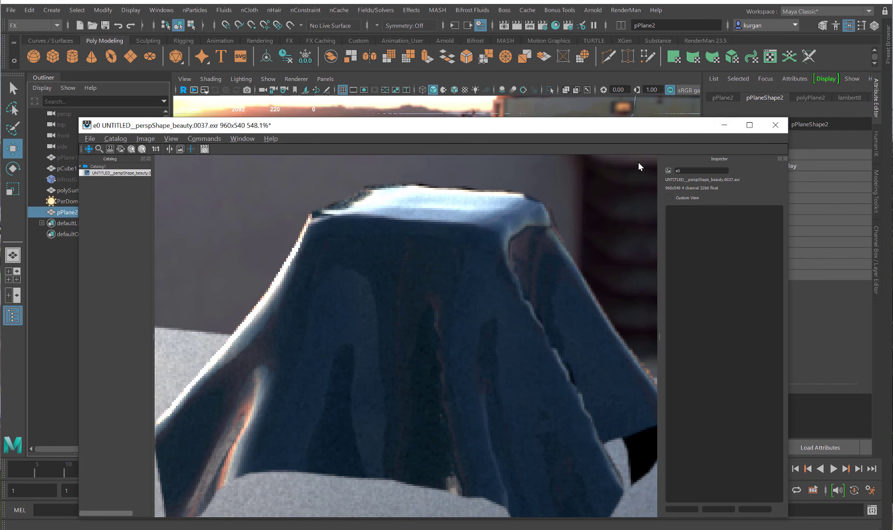
pyautogui.click(727, 123)
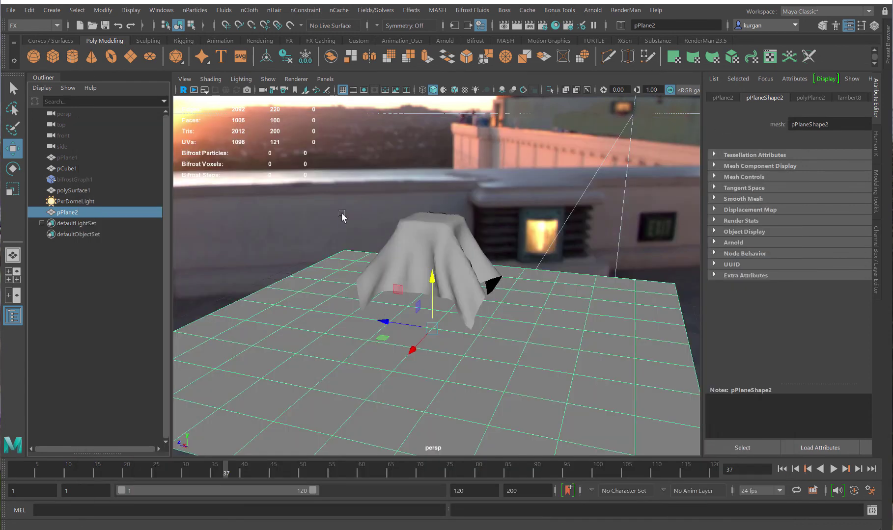
# - Switch polySurface1's smooth mesh preview on and back off, then widen the Attribute Editor
pyautogui.click(396, 260)
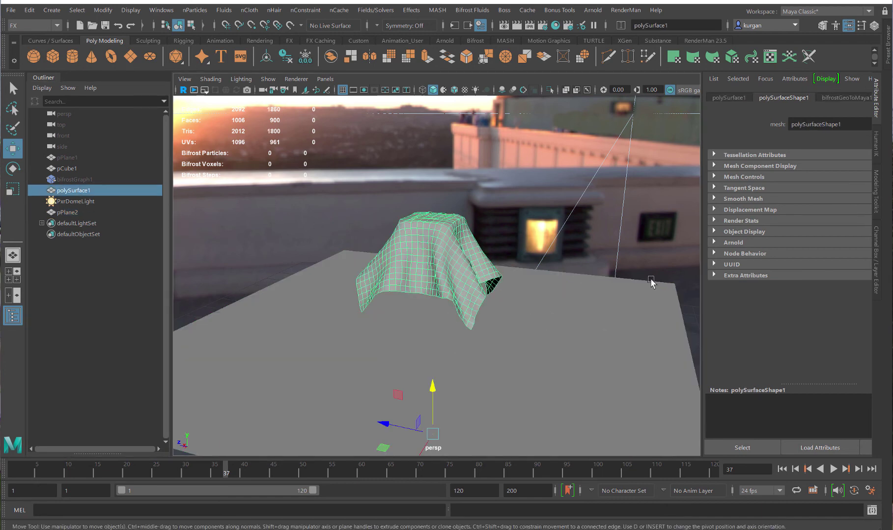
pyautogui.press('1')
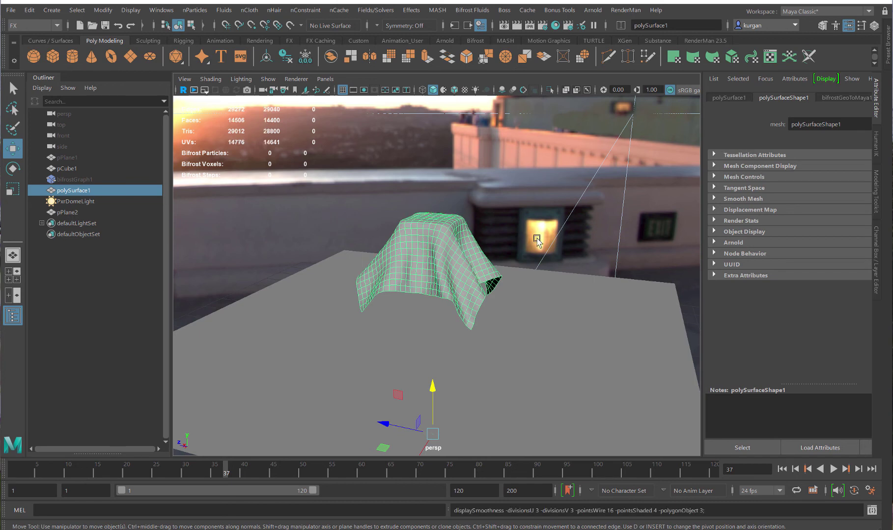
pyautogui.press('3')
pyautogui.press('1')
pyautogui.press('3')
pyautogui.press('1')
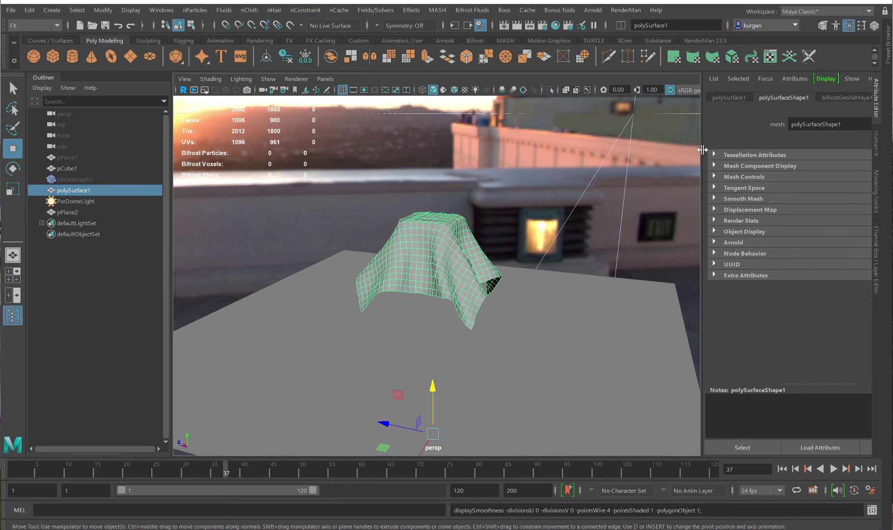
pyautogui.moveTo(702, 153); pyautogui.dragTo(661, 168)
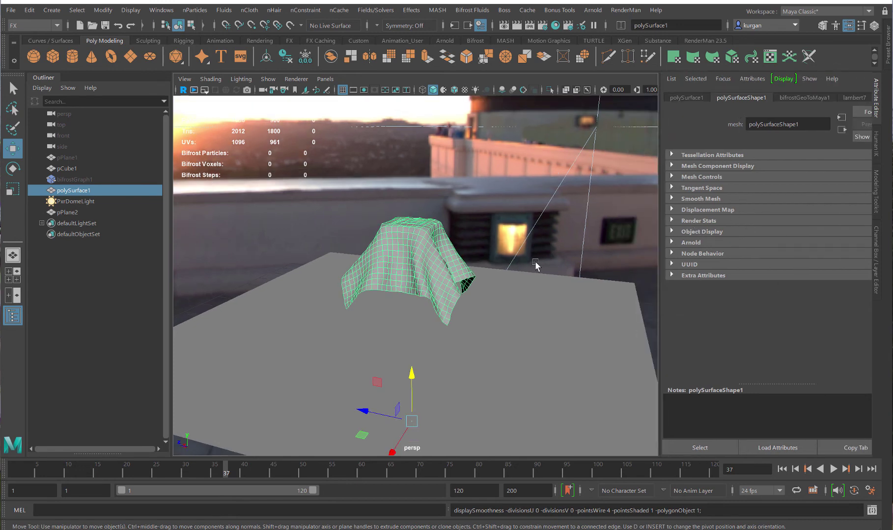
# - Change polySurfaceShape1's Rman Subdiv Scheme from None to Catmull-Clark under Extra Attributes
pyautogui.click(432, 246)
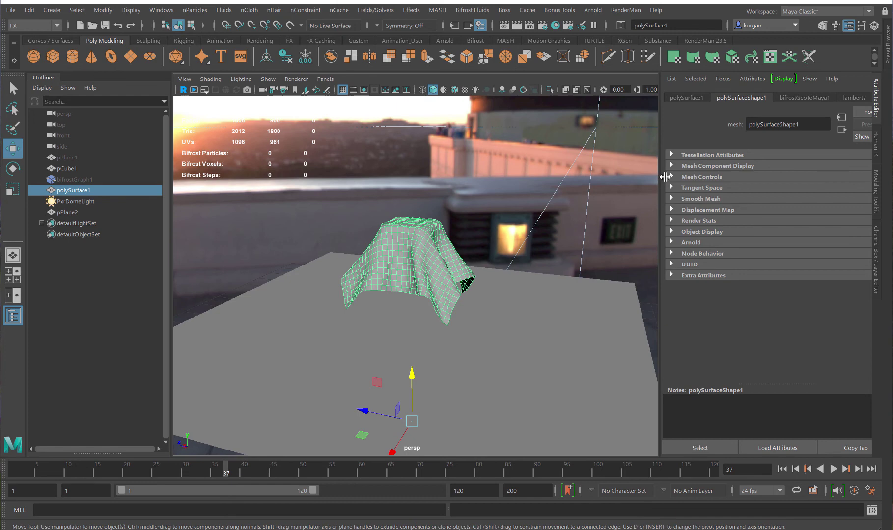
pyautogui.click(688, 98)
pyautogui.click(723, 99)
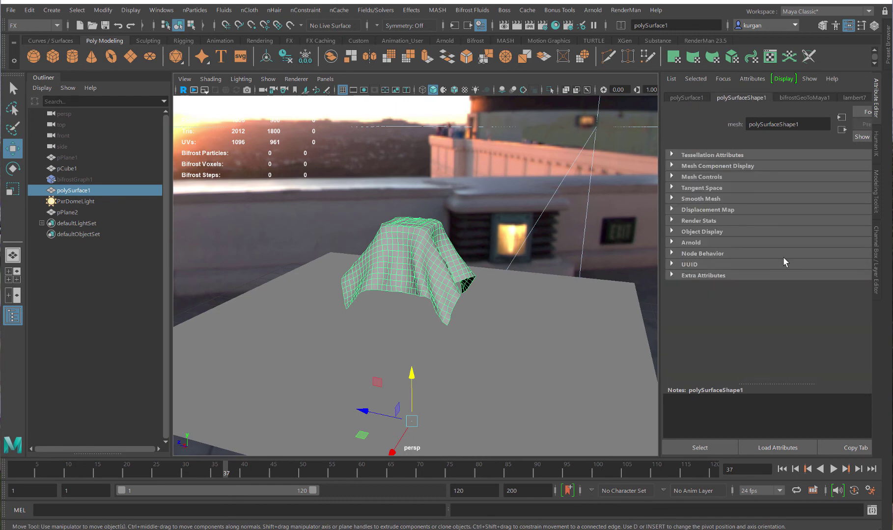
pyautogui.click(688, 275)
pyautogui.scroll(-5, 803, 319)
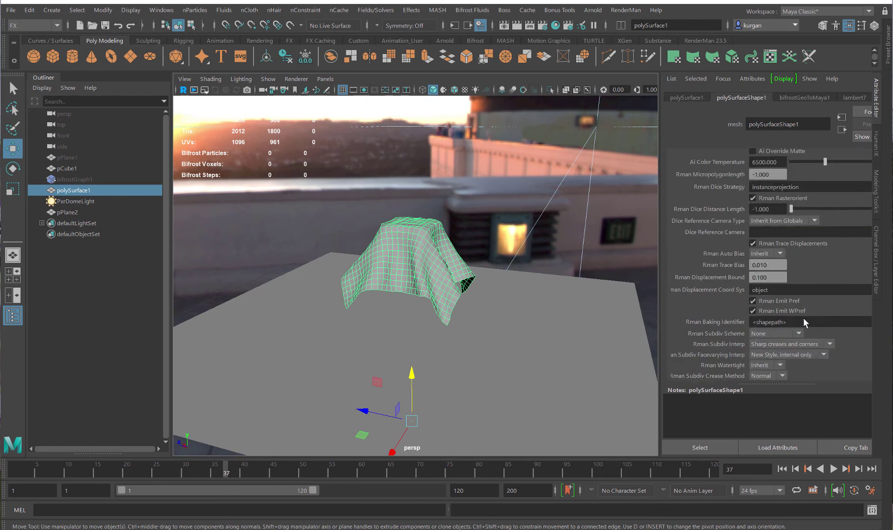
pyautogui.scroll(-3, 803, 318)
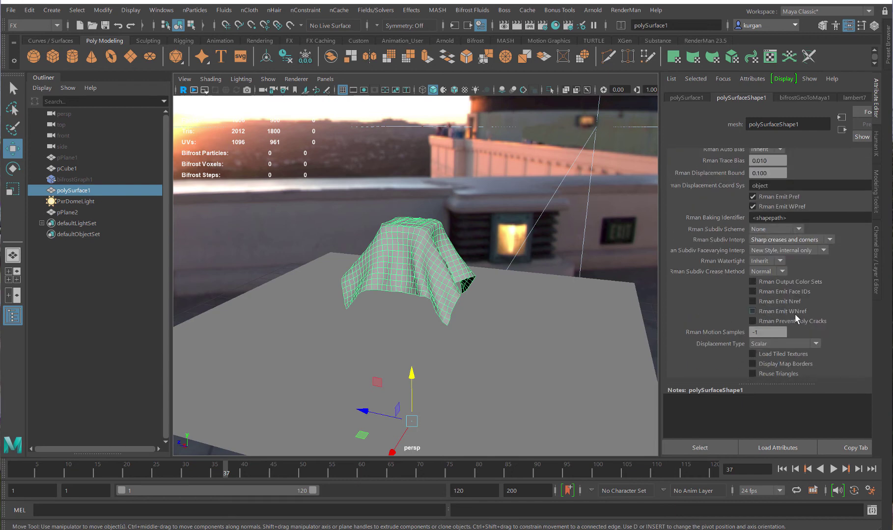
pyautogui.scroll(6, 805, 303)
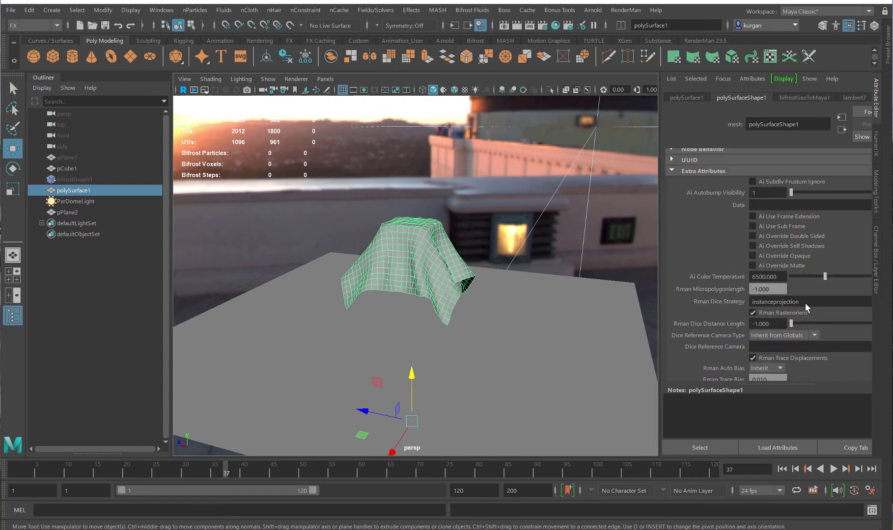
pyautogui.scroll(2, 848, 307)
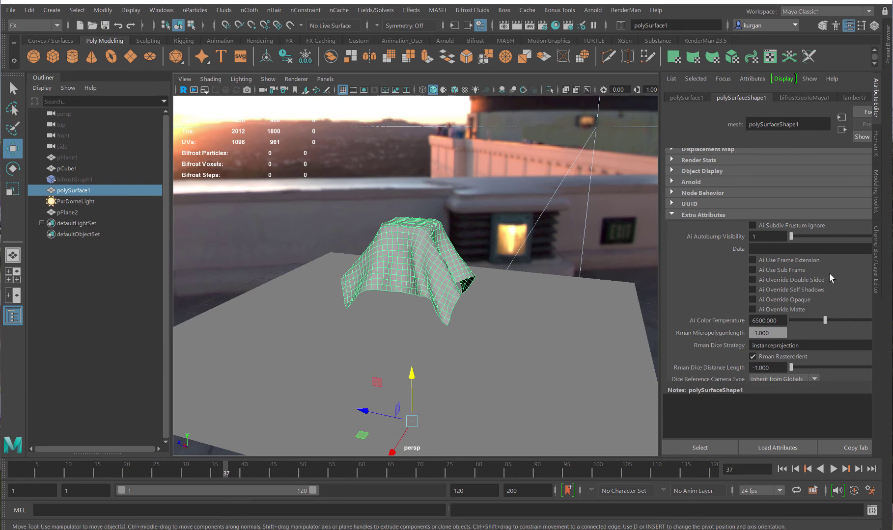
pyautogui.scroll(-8, 832, 312)
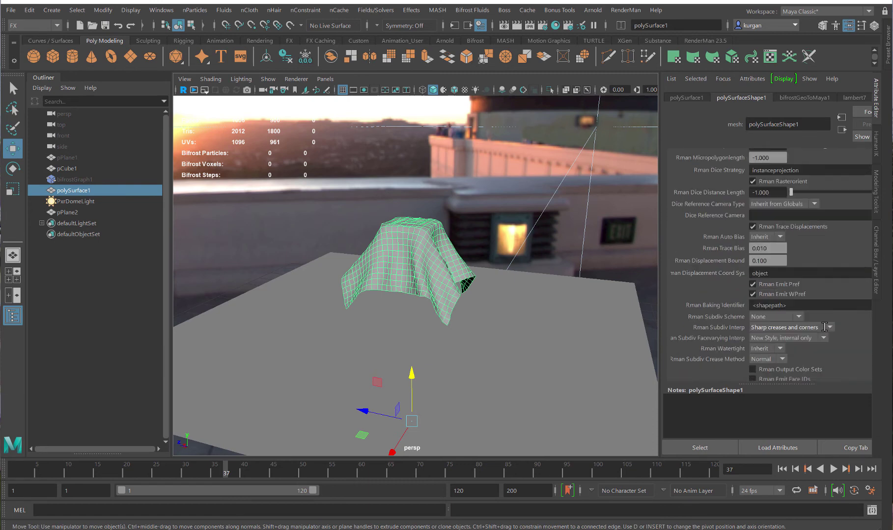
pyautogui.scroll(-4, 826, 327)
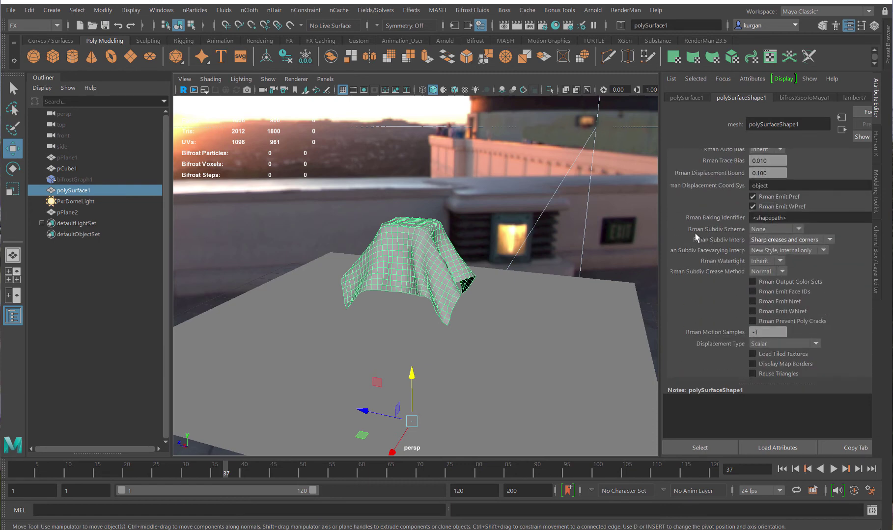
pyautogui.click(790, 229)
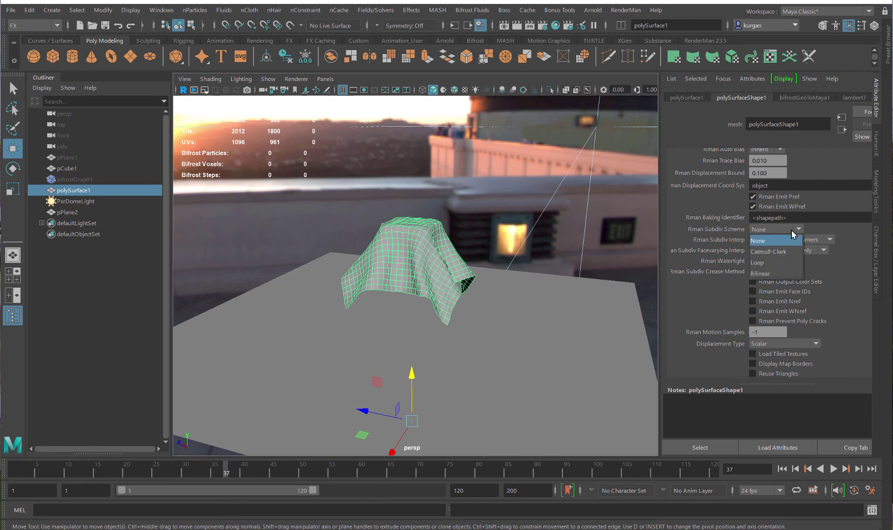
pyautogui.click(778, 254)
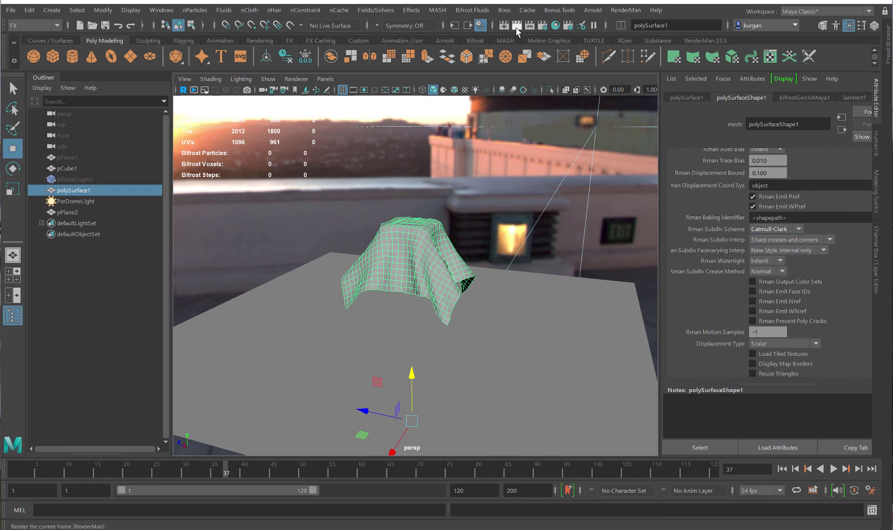
# - Re-render the Catmull-Clark cloth, flip between the old and new renders, then close 'it' discarding the session
pyautogui.click(516, 26)
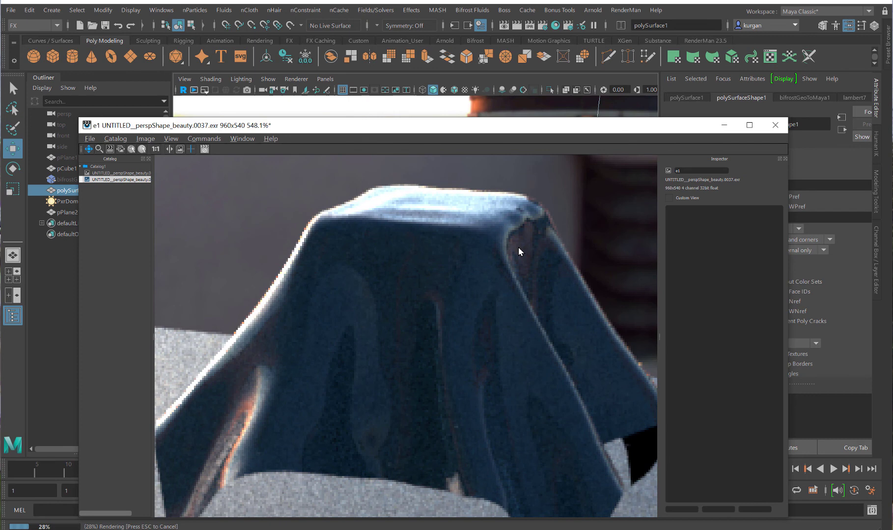
pyautogui.click(111, 169)
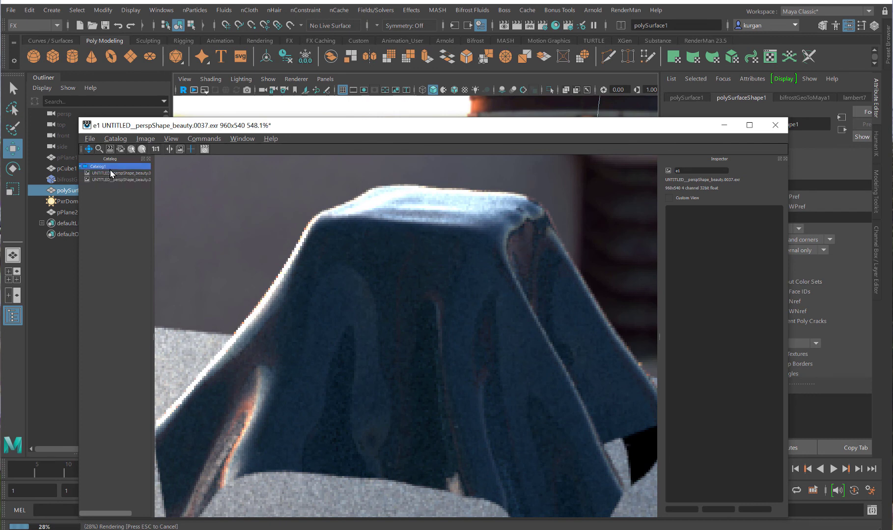
pyautogui.click(113, 176)
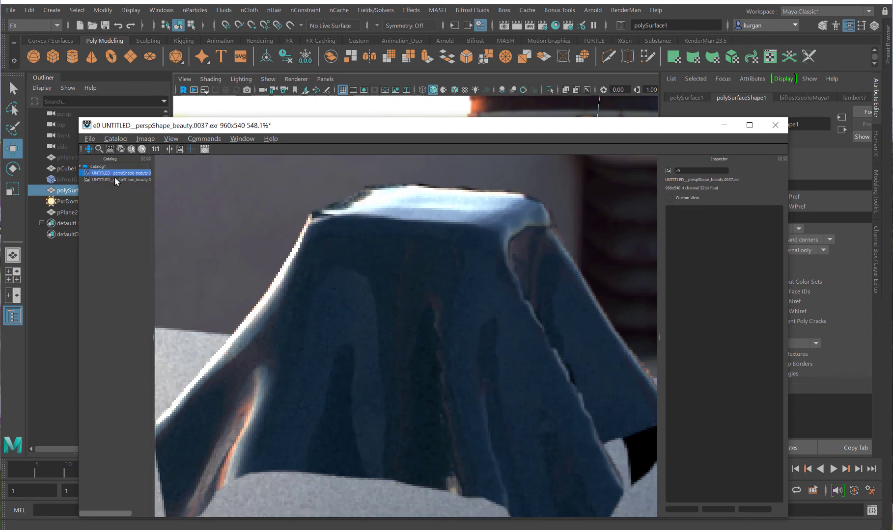
pyautogui.click(114, 180)
pyautogui.click(116, 173)
pyautogui.click(116, 180)
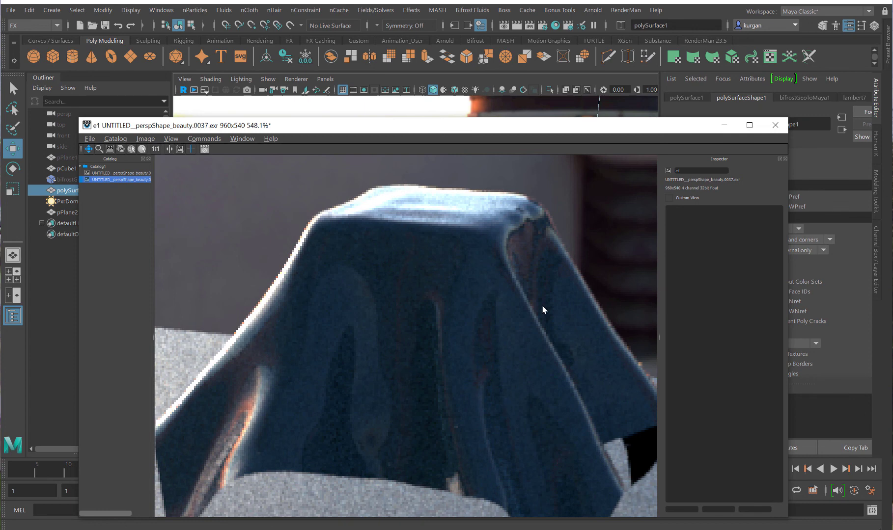
pyautogui.click(774, 125)
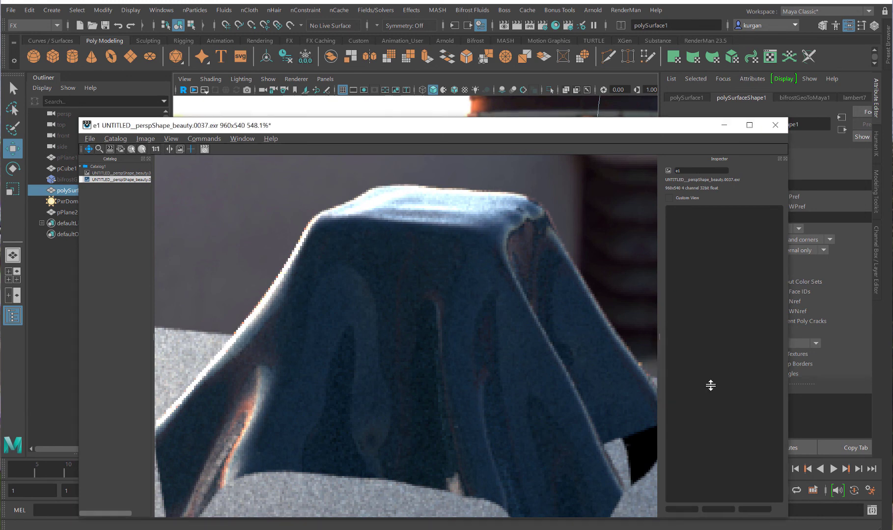
pyautogui.click(716, 387)
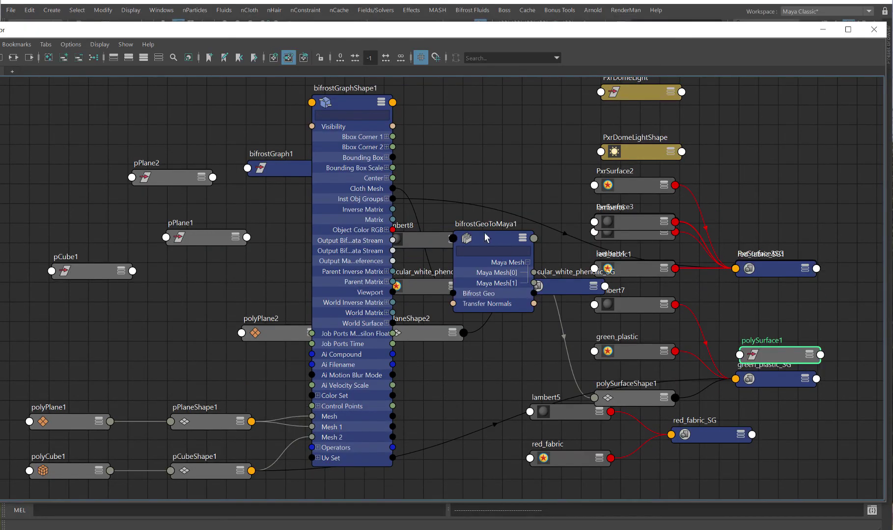
# - Drag bifrostGeoToMaya1 clear of specular_white_phenolic_SG and move polySurfaceShape1 up near its connections
pyautogui.moveTo(482, 235); pyautogui.dragTo(502, 185)
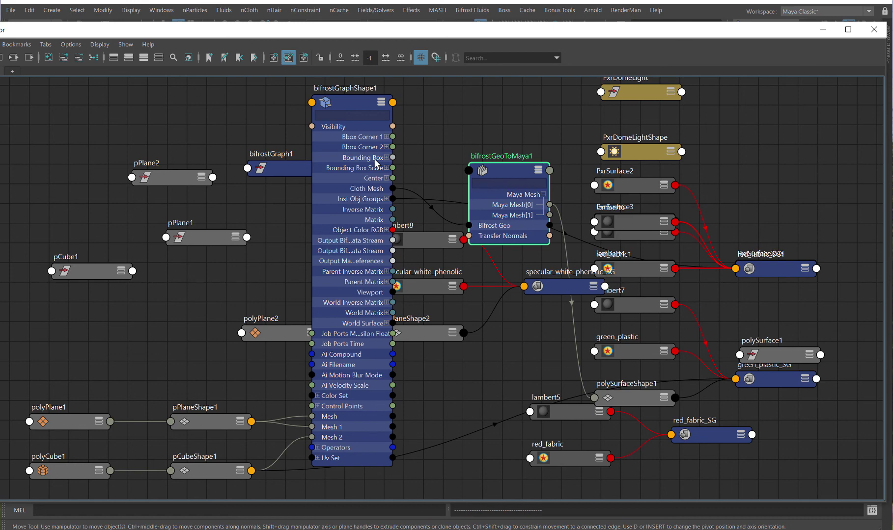
pyautogui.moveTo(508, 166); pyautogui.dragTo(475, 136)
pyautogui.moveTo(626, 400); pyautogui.dragTo(513, 370)
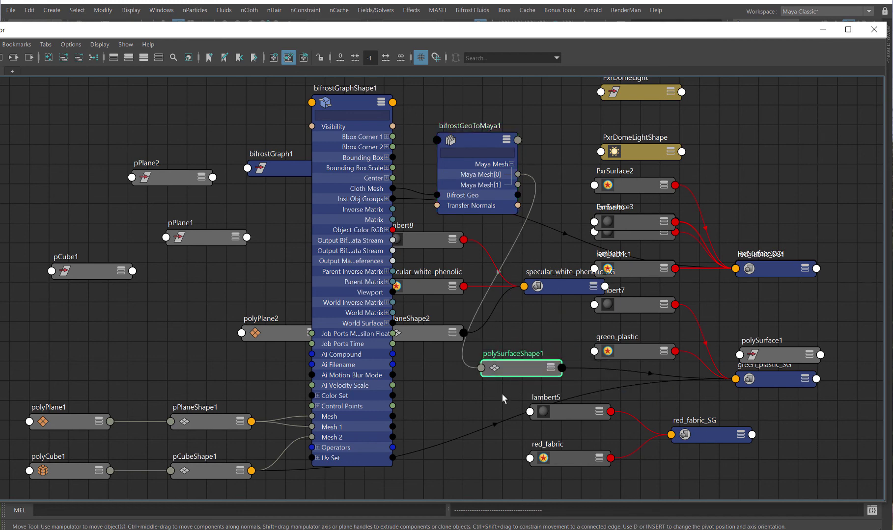